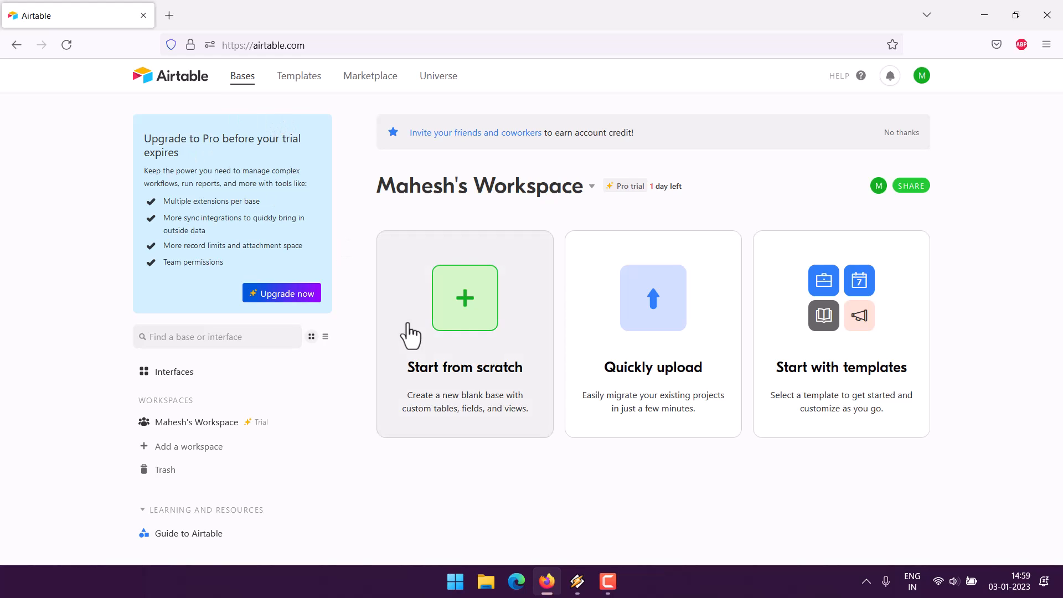
# Step: Create a new blank base from scratch and delete the Status, Assignee and Notes fields from its table
pyautogui.click(482, 339)
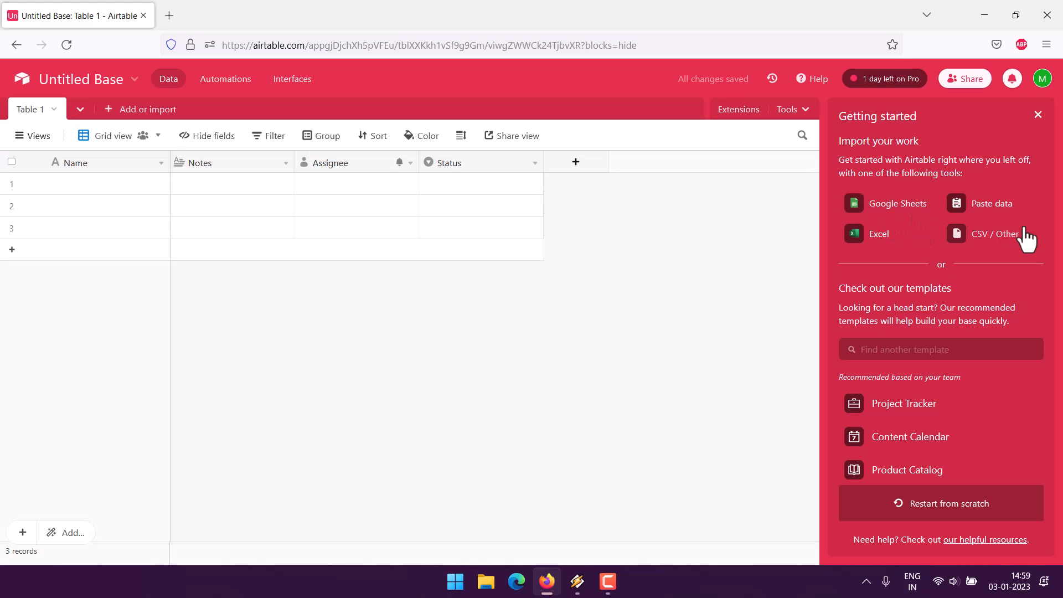
pyautogui.click(535, 163)
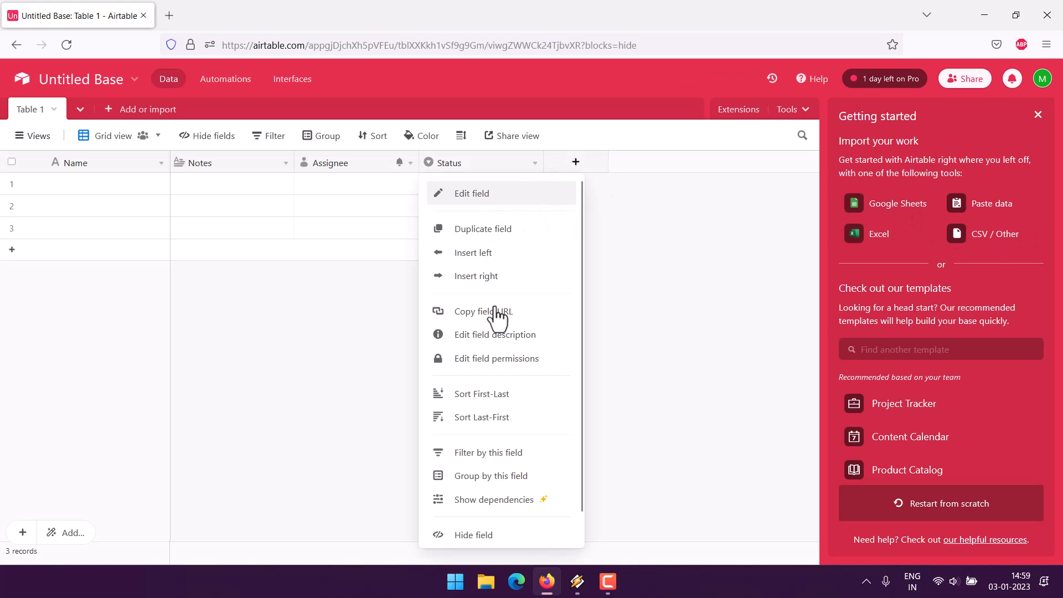
pyautogui.scroll(-2, 502, 432)
pyautogui.click(471, 529)
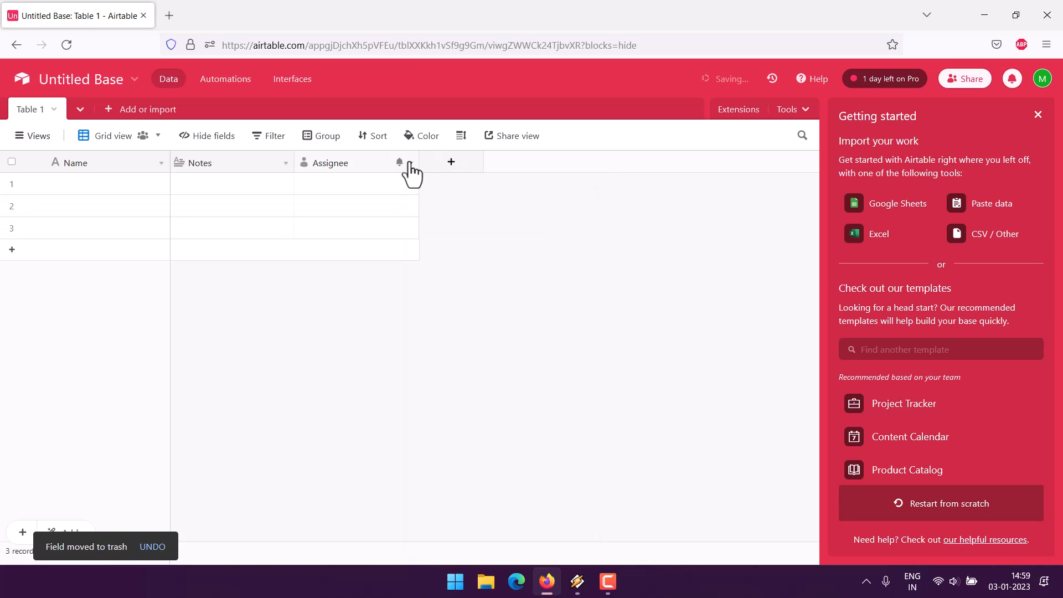
pyautogui.click(411, 163)
pyautogui.scroll(-2, 380, 299)
pyautogui.click(375, 540)
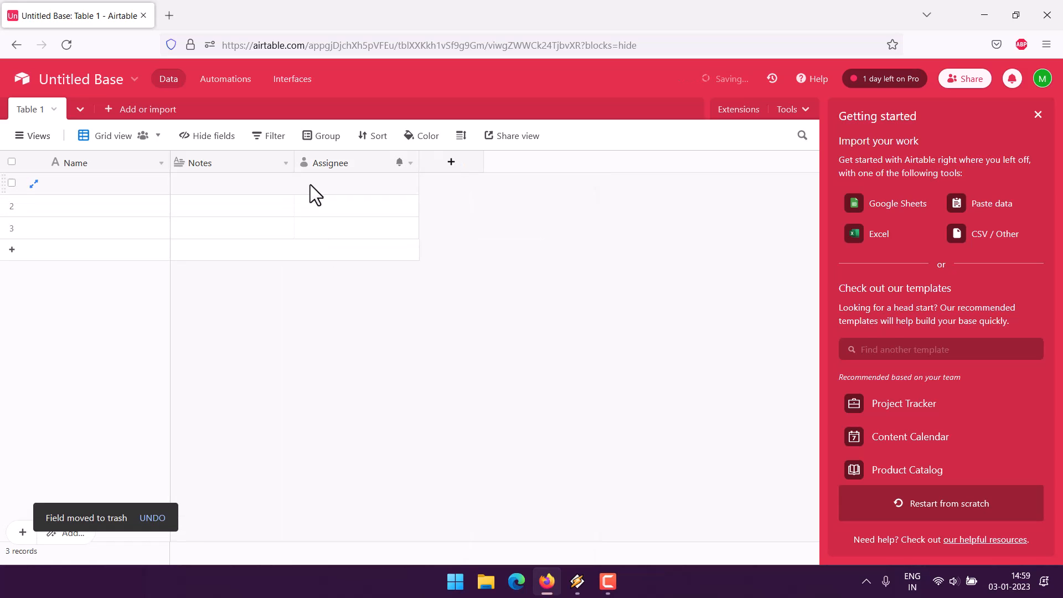
pyautogui.click(286, 162)
pyautogui.scroll(-2, 273, 351)
pyautogui.click(256, 535)
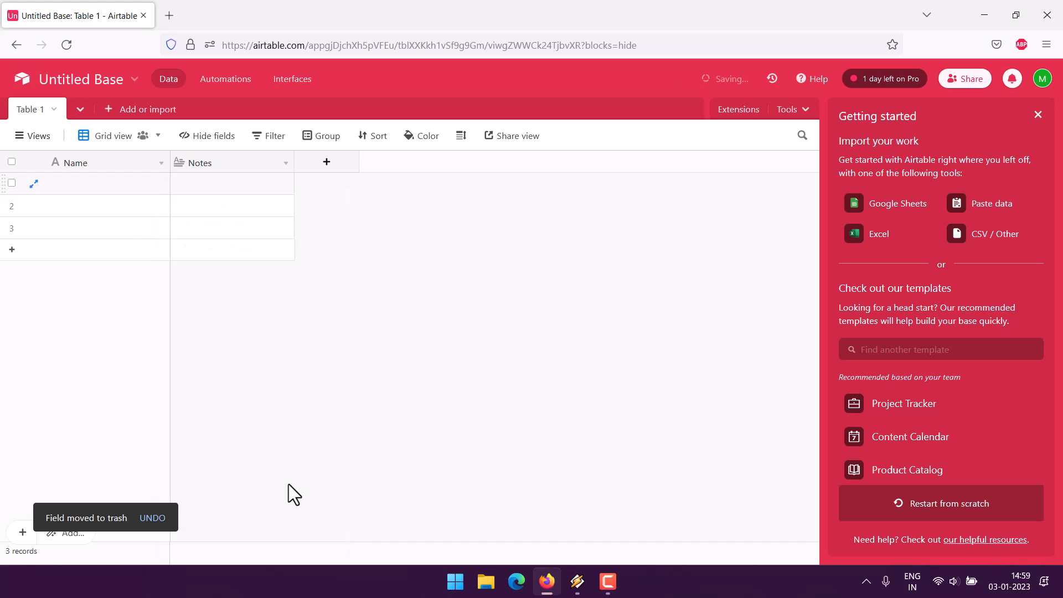
# Step: Rename the primary Name field to "No" and change its type to Autonumber
pyautogui.click(161, 163)
pyautogui.click(137, 194)
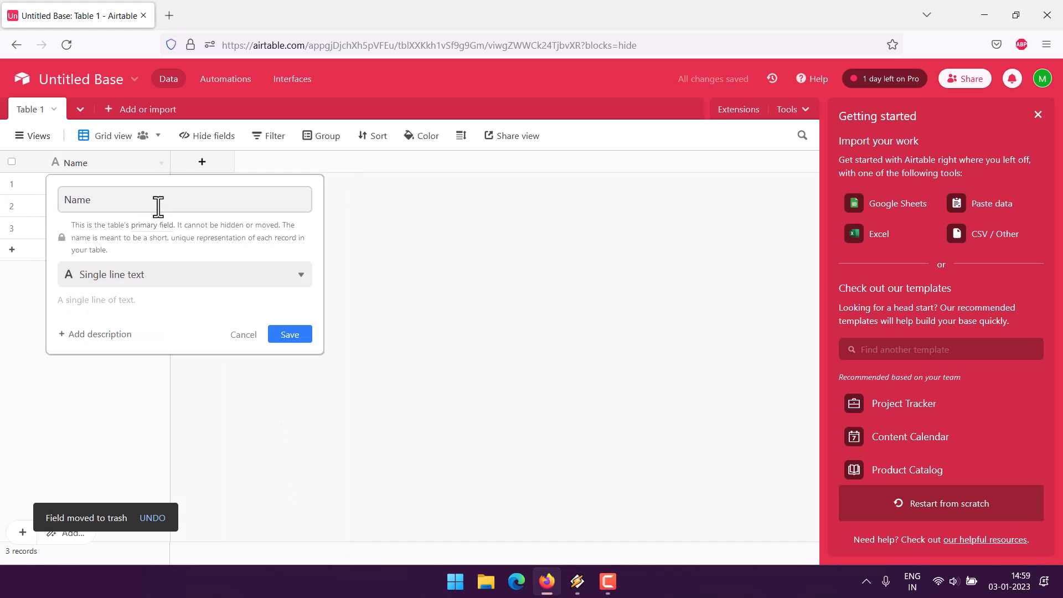
pyautogui.moveTo(116, 208); pyautogui.dragTo(57, 199)
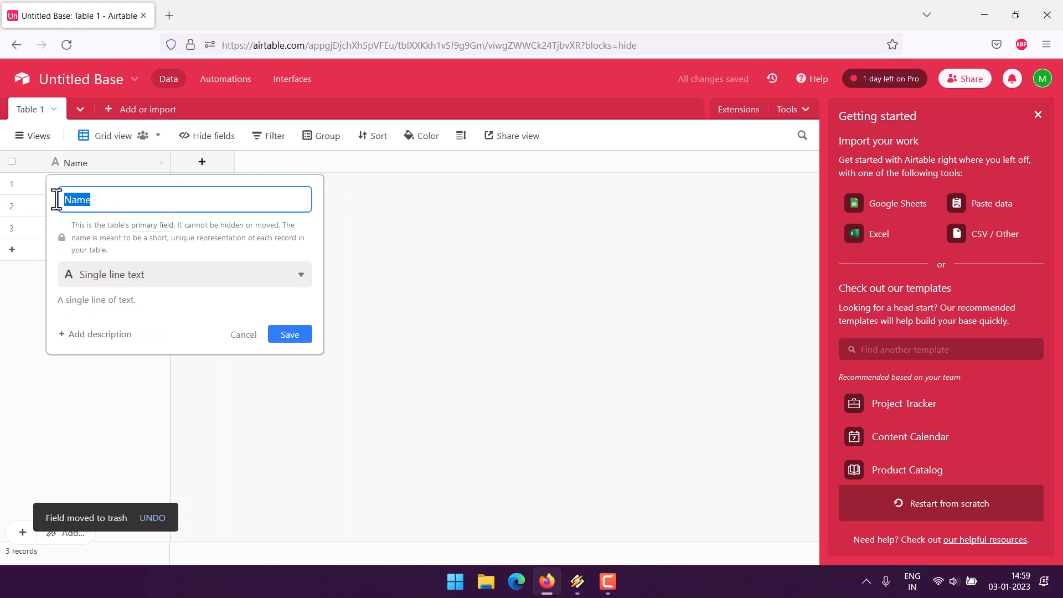
pyautogui.write('No')
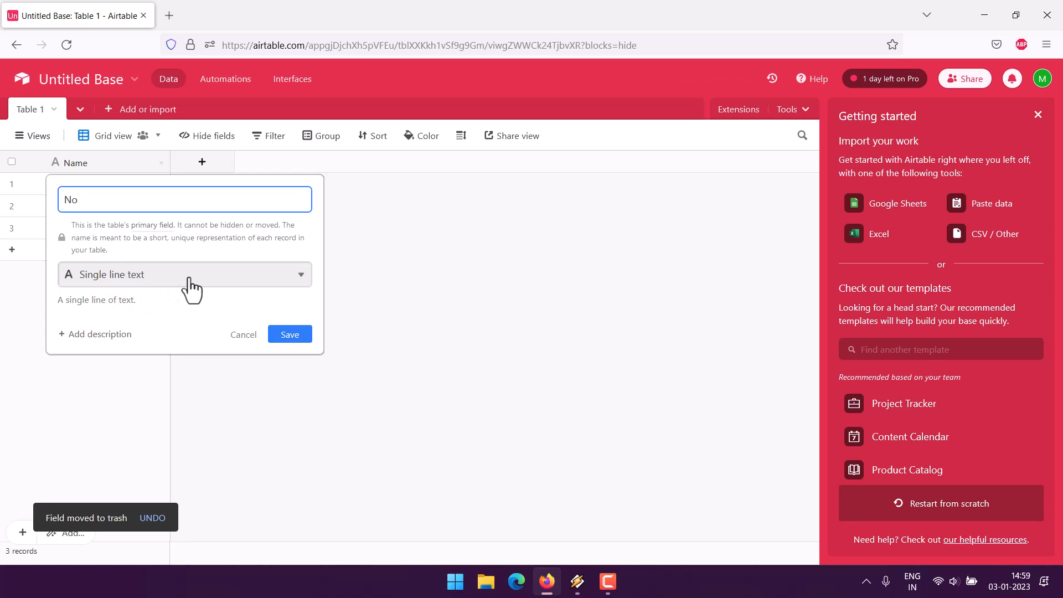
pyautogui.click(191, 279)
pyautogui.scroll(-5, 194, 332)
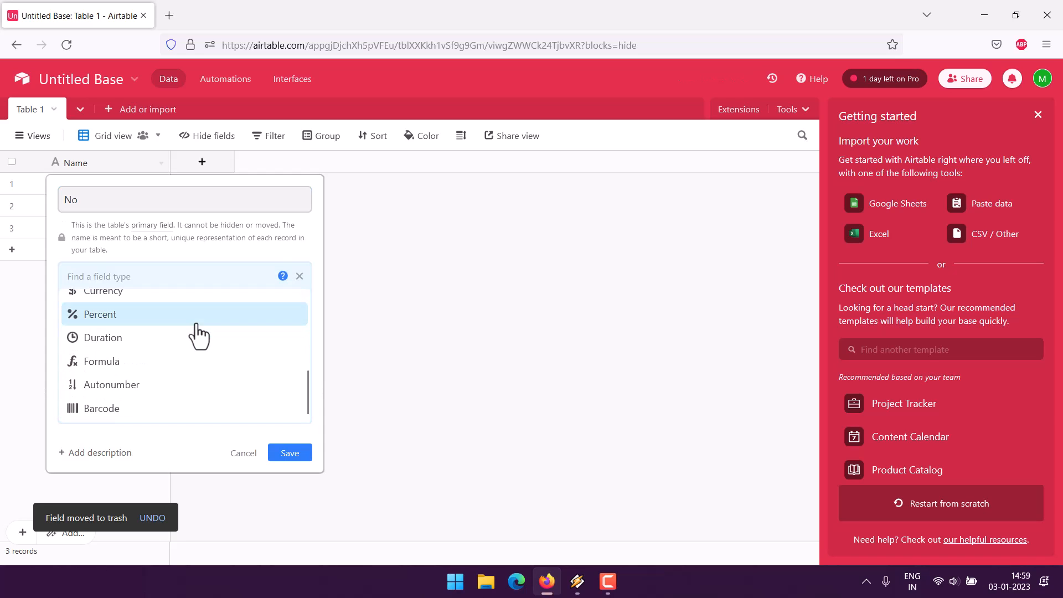
pyautogui.click(106, 391)
pyautogui.click(289, 334)
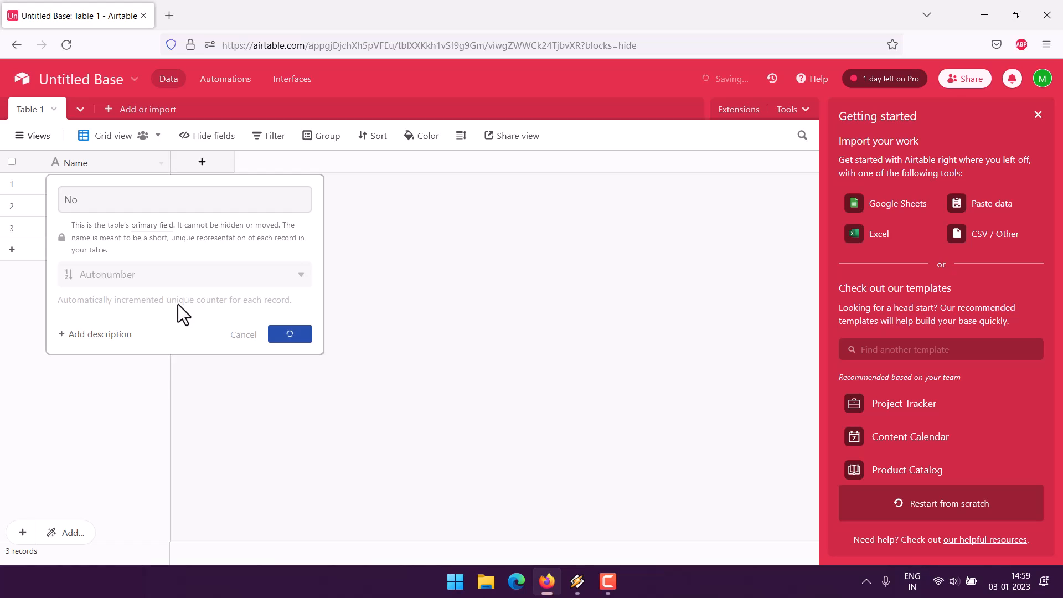
# Step: Add a Number field named "Product No." with the Integer format
pyautogui.click(202, 162)
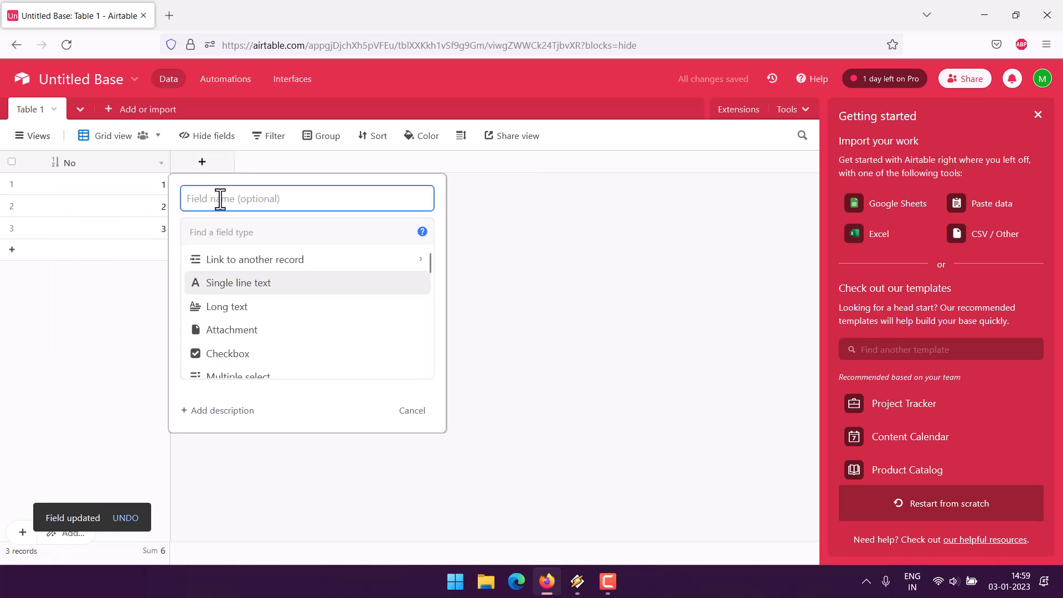
pyautogui.write('Produc')
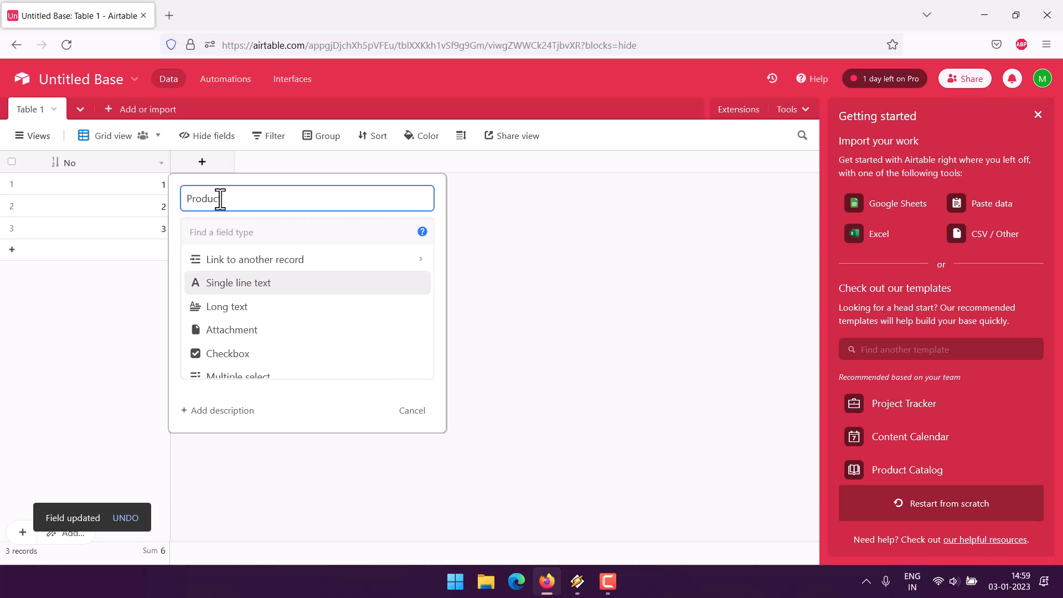
pyautogui.write('t No.')
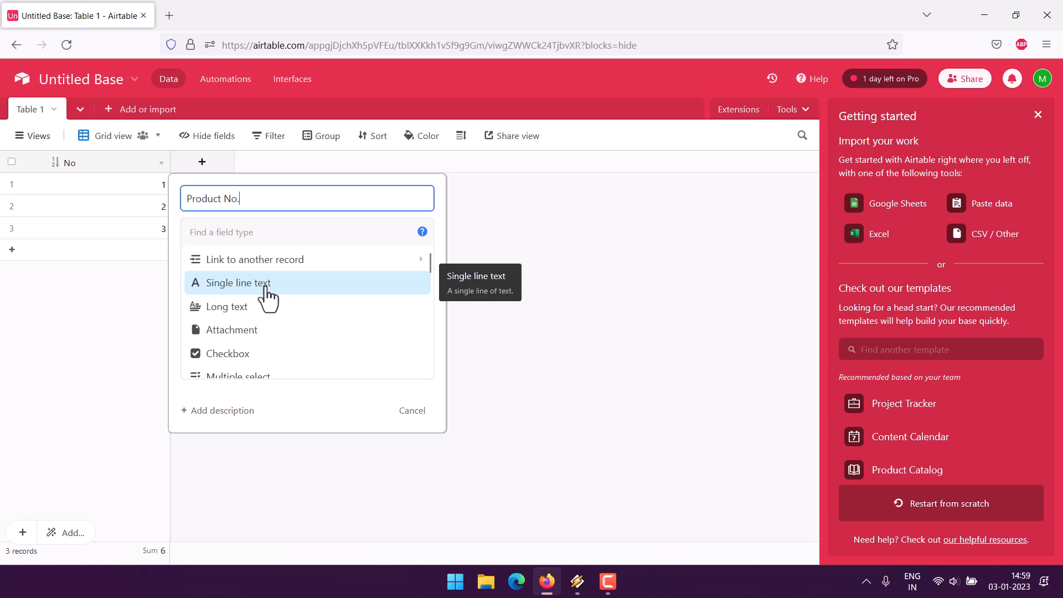
pyautogui.scroll(-4, 267, 299)
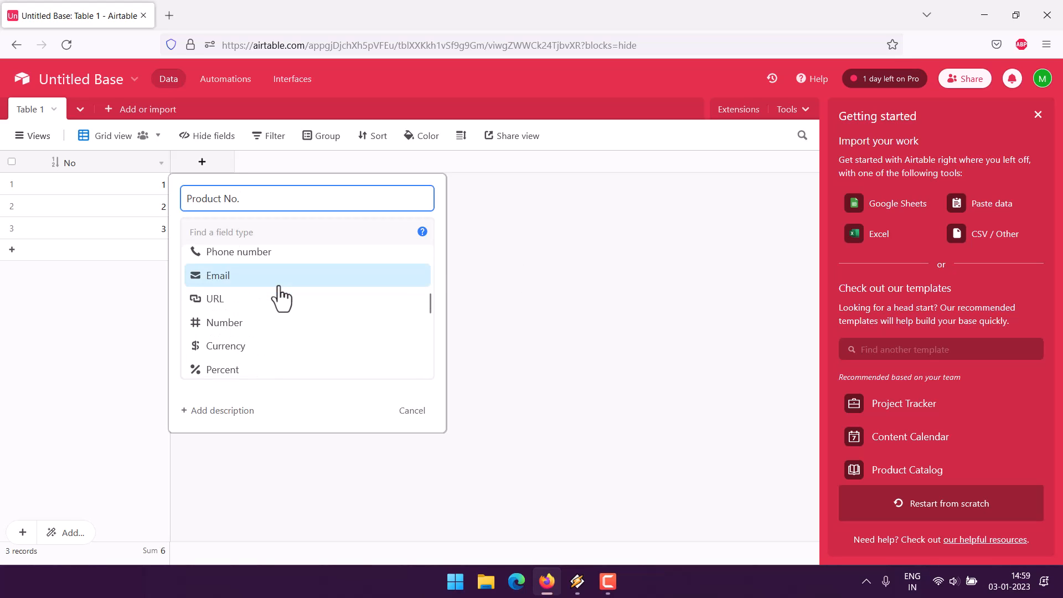
pyautogui.click(227, 324)
pyautogui.click(227, 302)
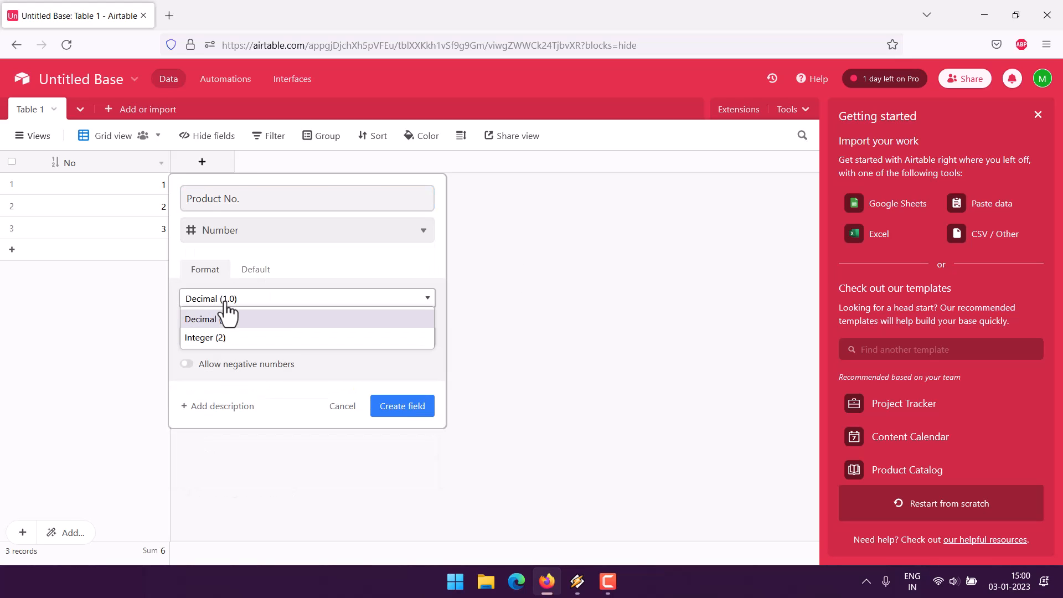
pyautogui.click(209, 337)
pyautogui.click(394, 369)
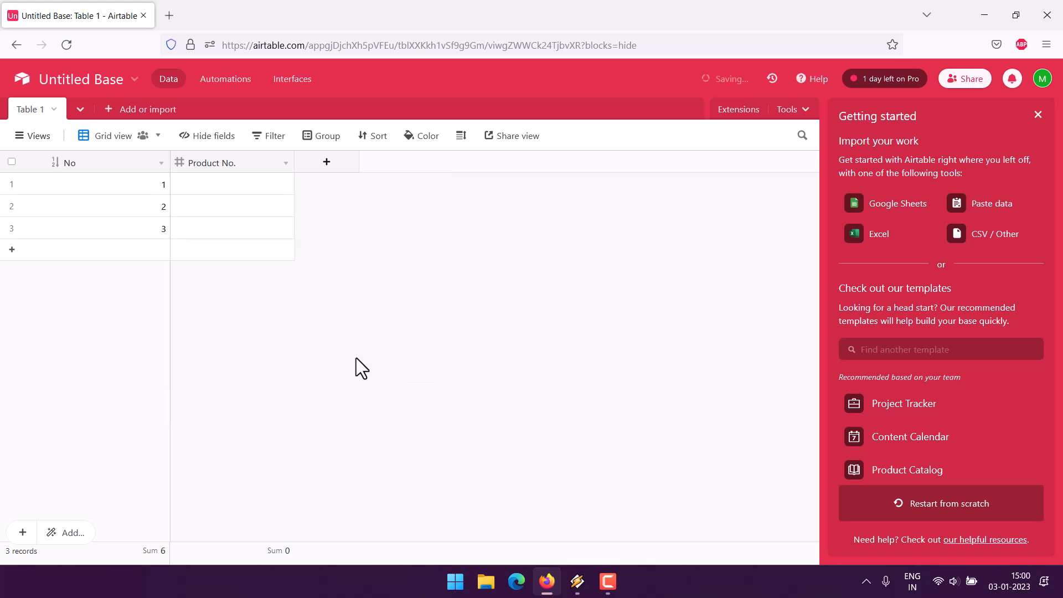
# Step: Add a single line text field named "Product Name"
pyautogui.click(327, 163)
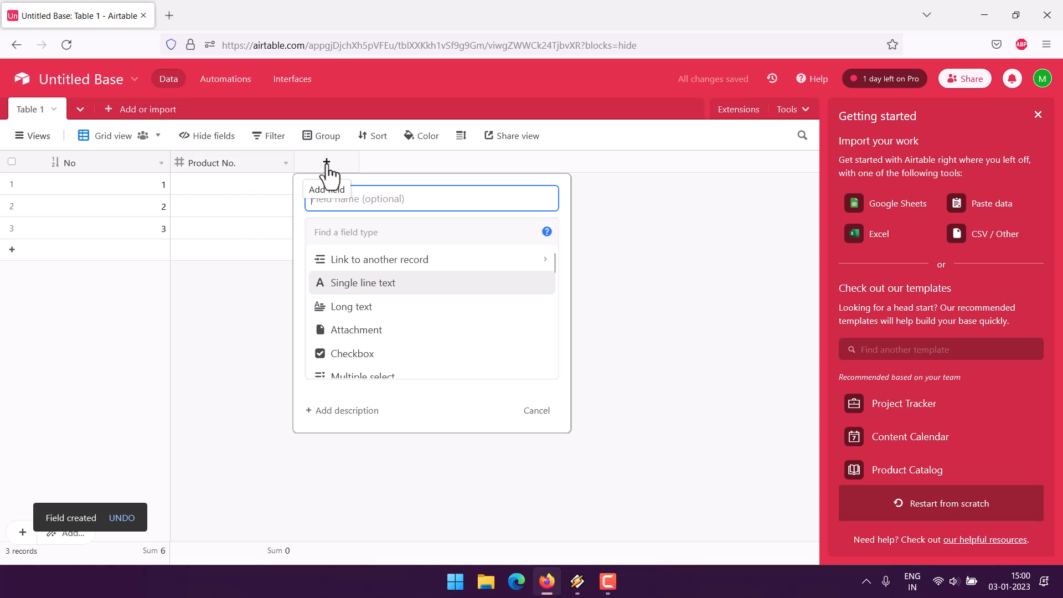
pyautogui.write('Product Name')
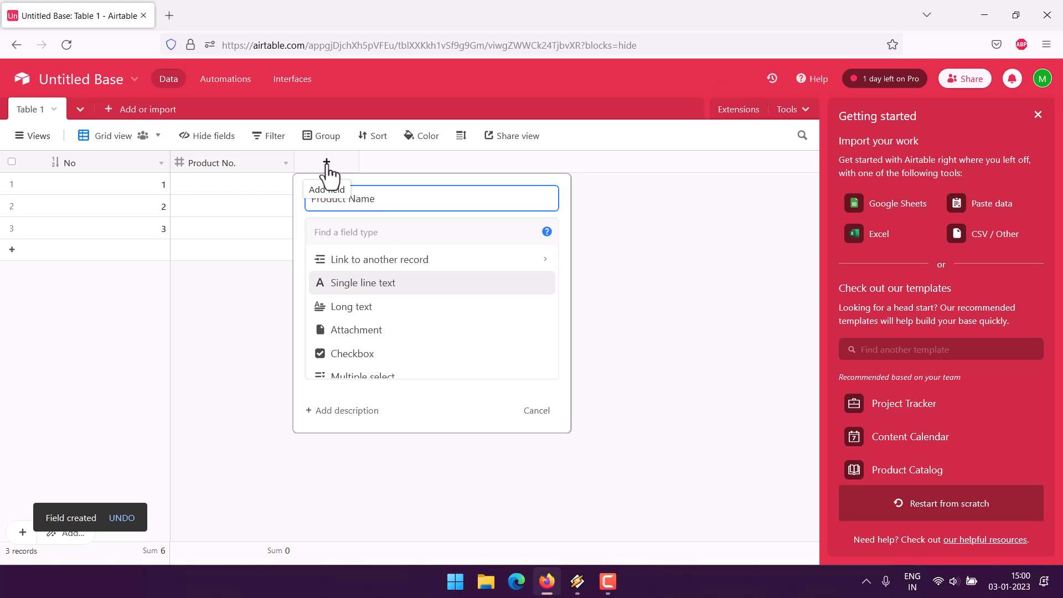
pyautogui.click(344, 284)
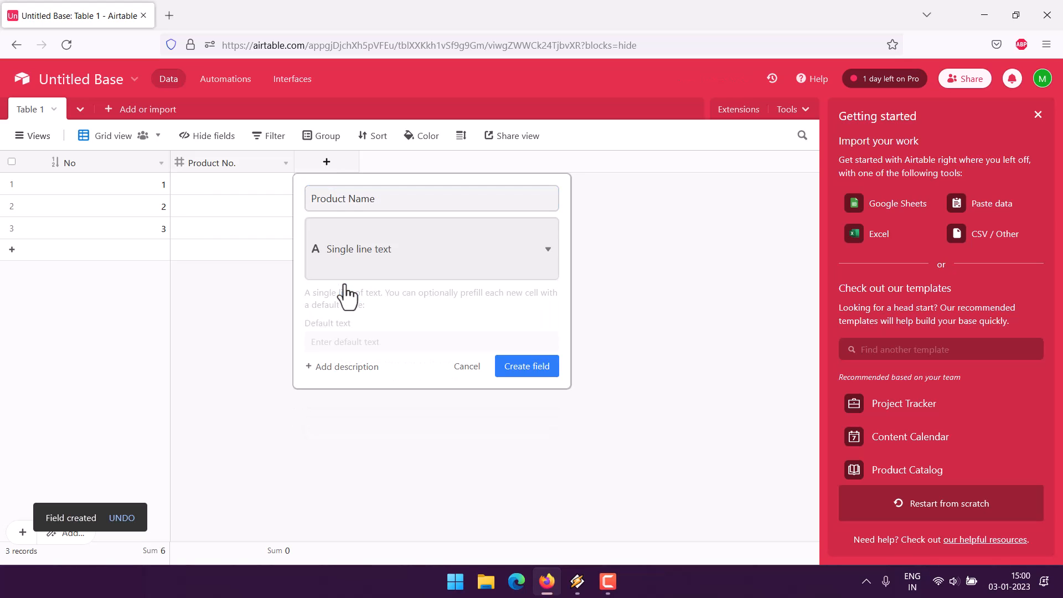
pyautogui.click(517, 348)
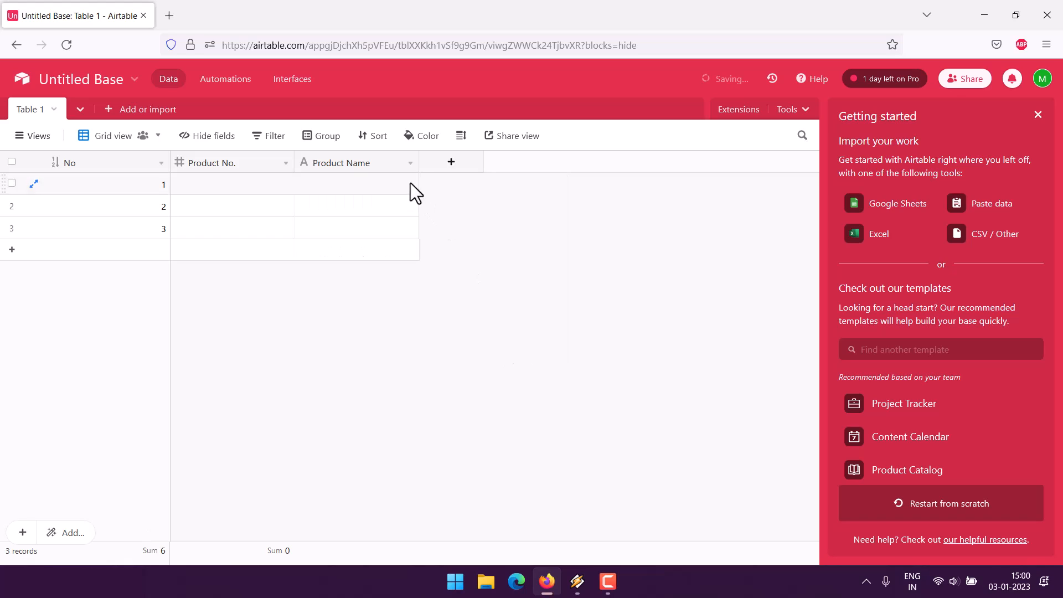
# Step: Add a Number field named "Price per Unit" in Decimal format with a precision of 1.00
pyautogui.click(444, 166)
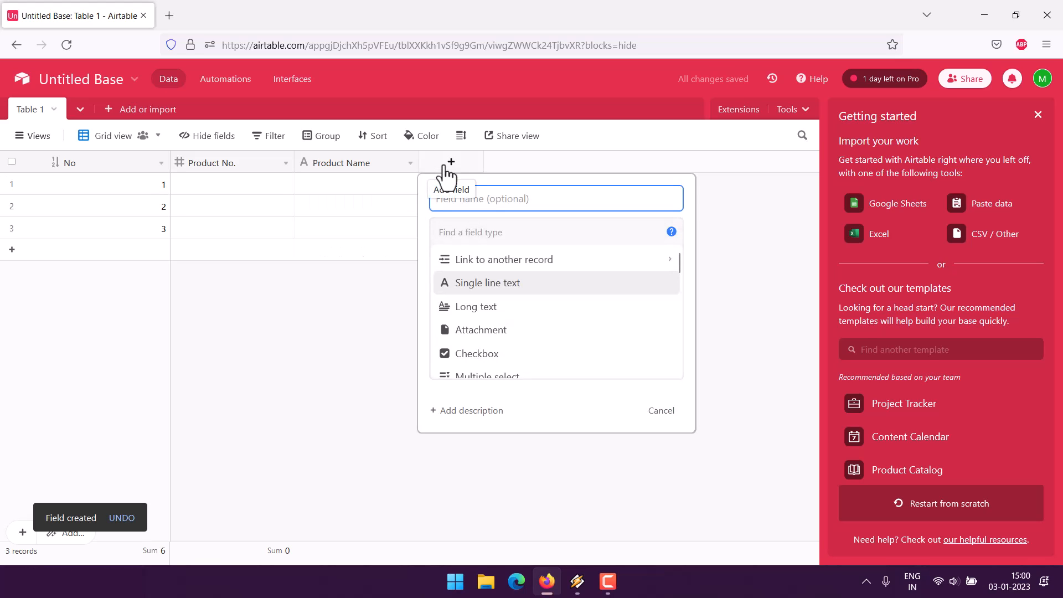
pyautogui.write('Price per Unit')
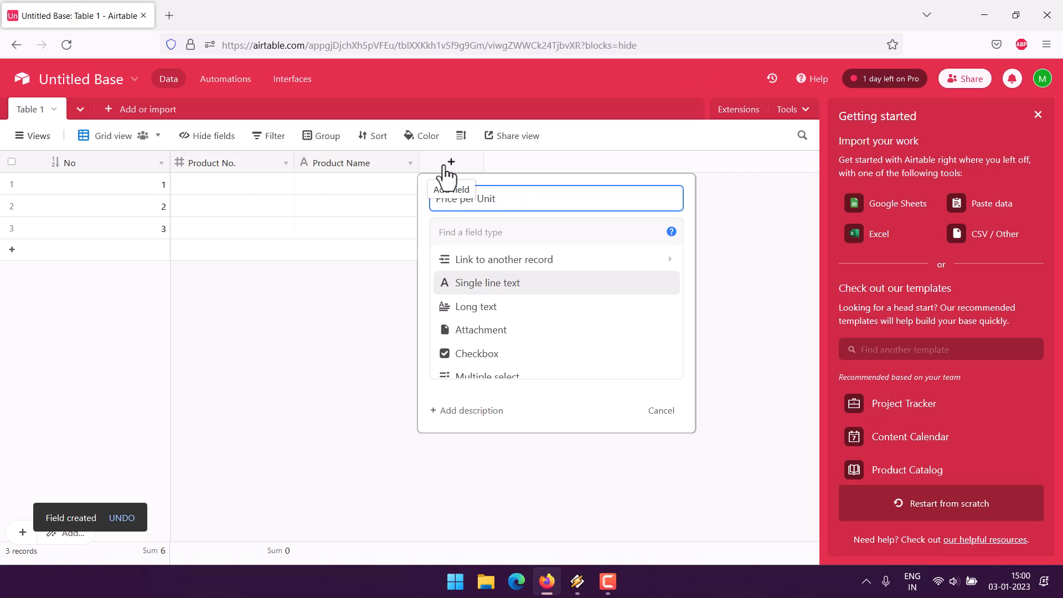
pyautogui.scroll(-5, 546, 305)
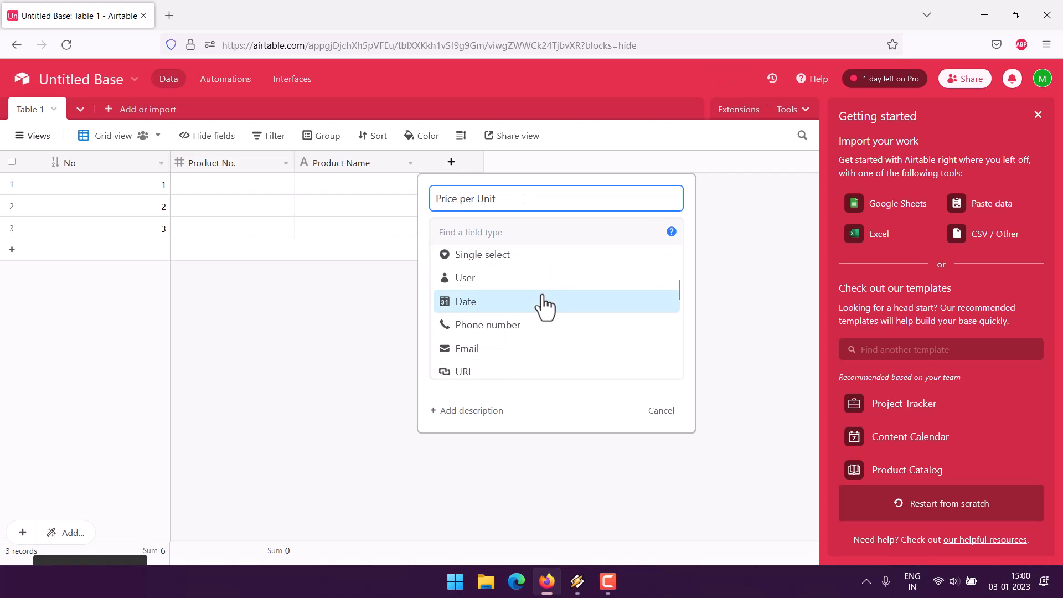
pyautogui.scroll(-3, 541, 311)
pyautogui.scroll(2, 541, 311)
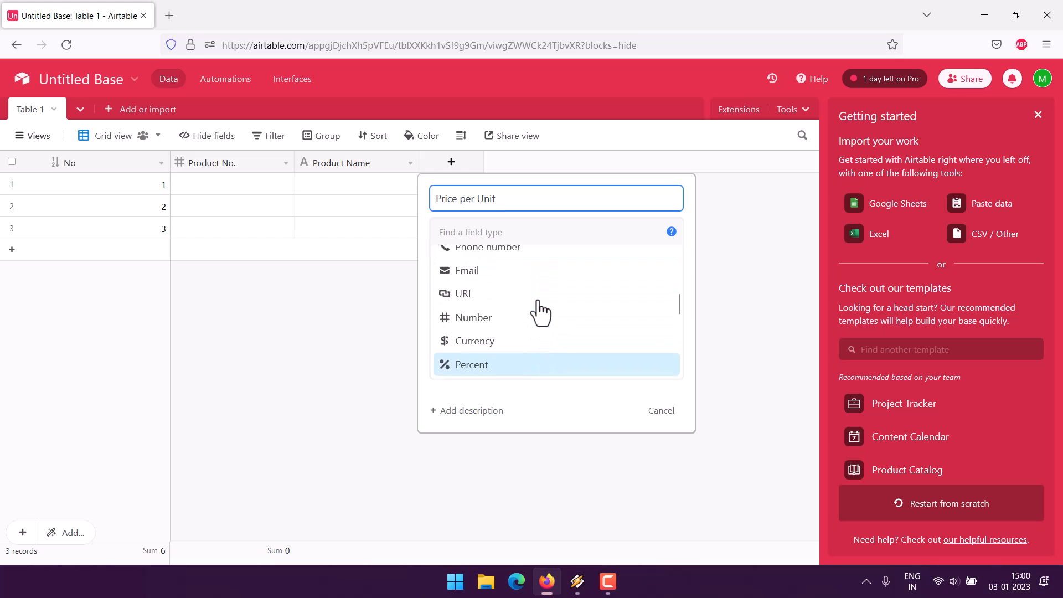
pyautogui.click(501, 322)
pyautogui.click(487, 336)
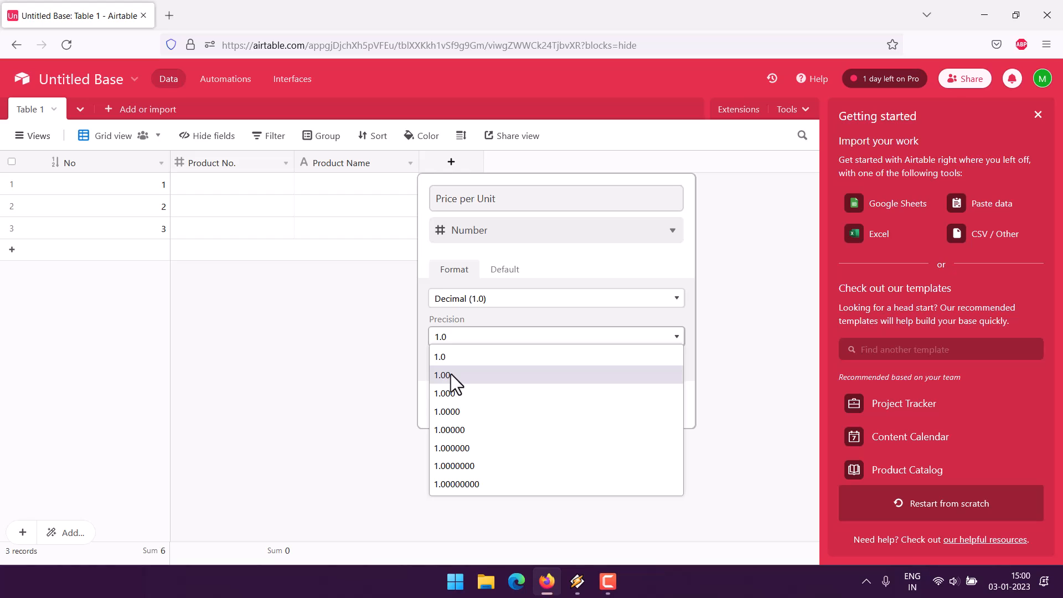
pyautogui.click(454, 393)
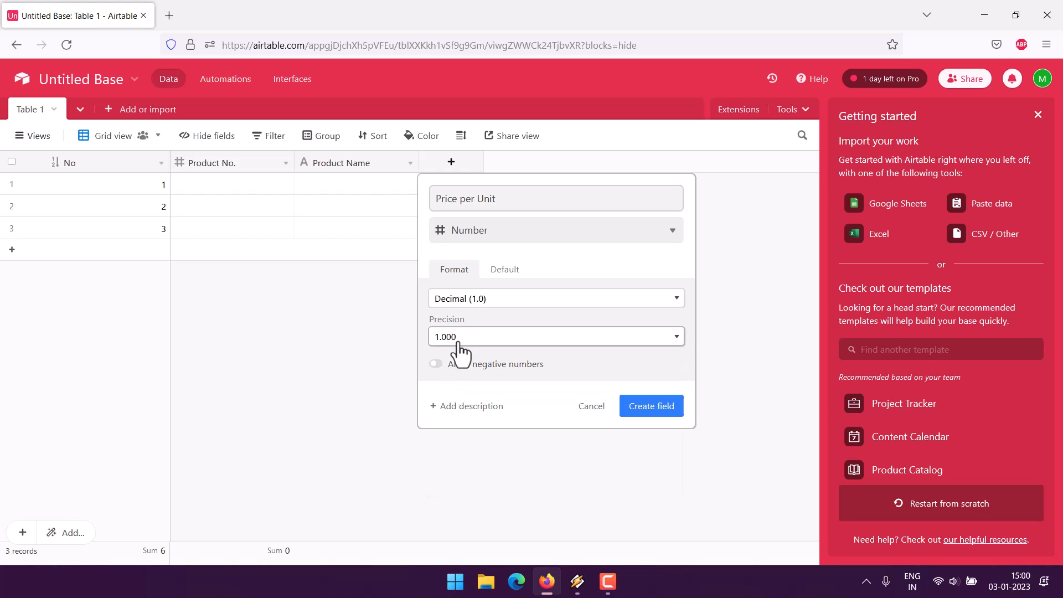
pyautogui.click(457, 340)
pyautogui.click(459, 392)
pyautogui.click(647, 404)
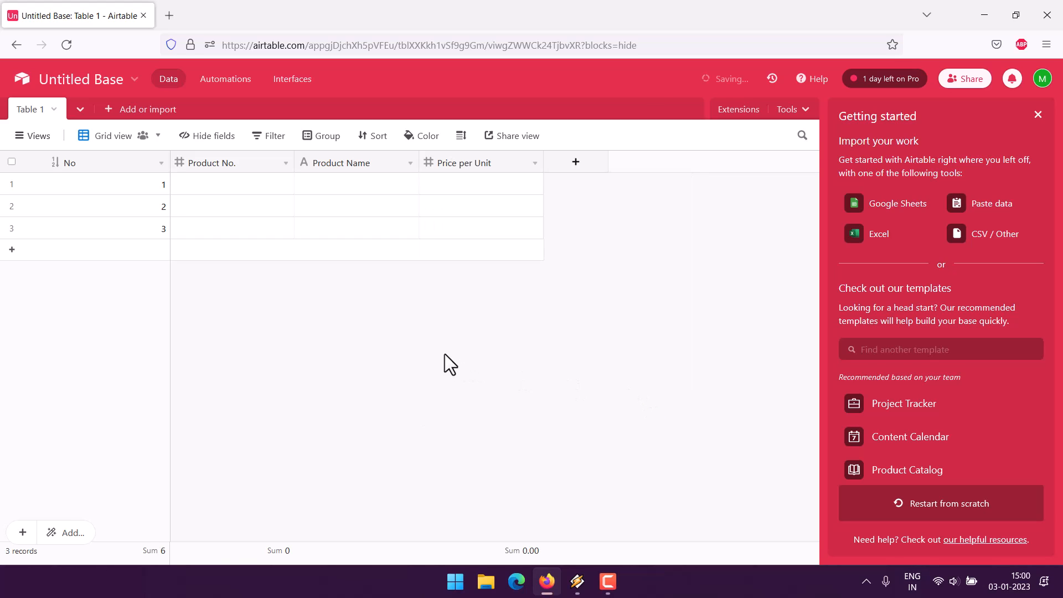
# Step: Add a Number field named "Bulk Per Unit" in Decimal format with a precision of 1.00
pyautogui.click(579, 166)
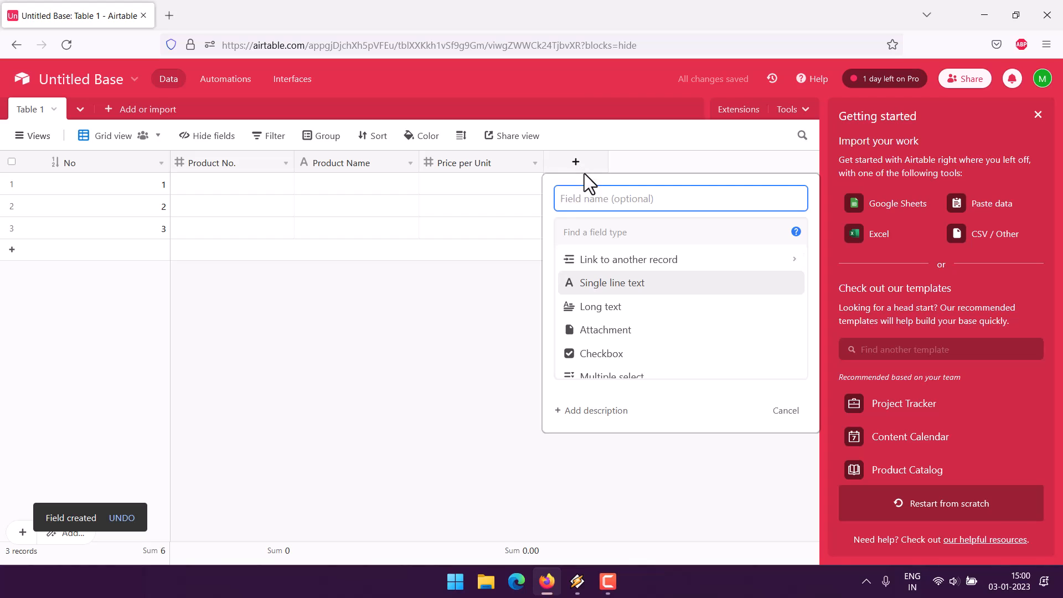
pyautogui.write('Bulk Per Unit')
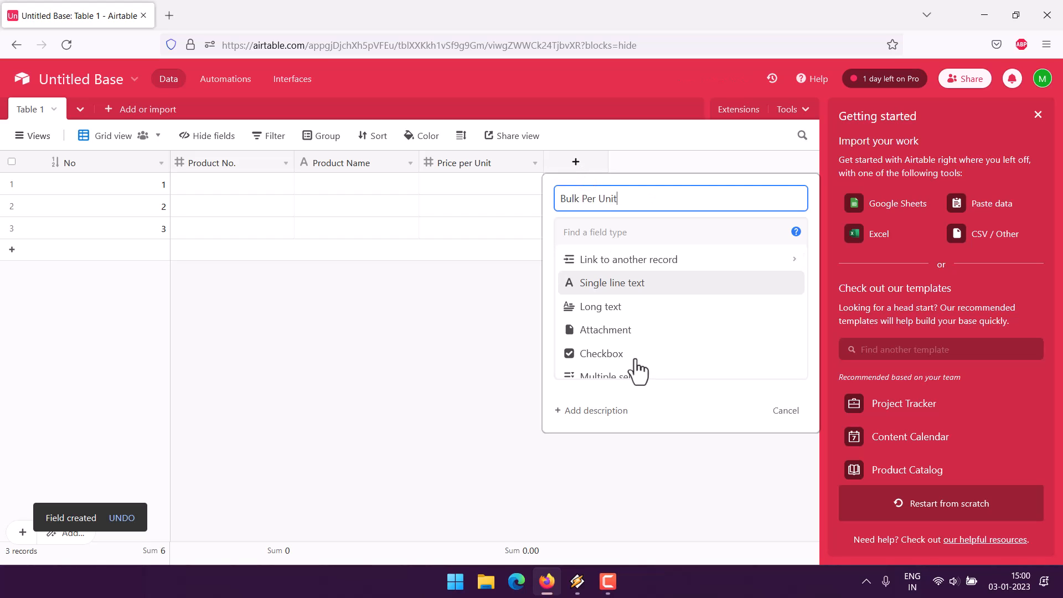
pyautogui.scroll(-4, 641, 339)
pyautogui.scroll(-1, 642, 338)
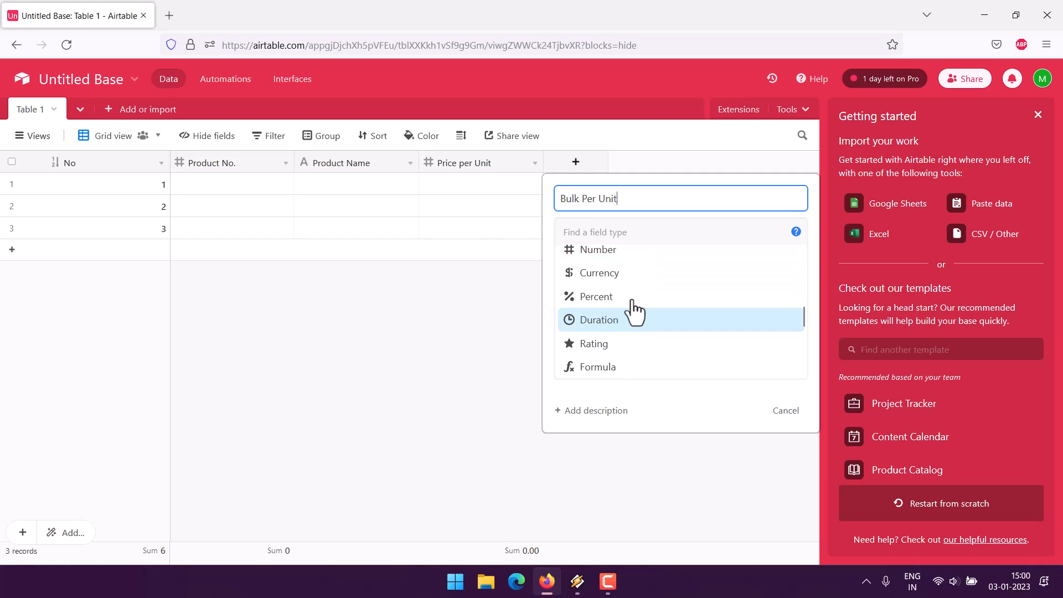
pyautogui.click(615, 252)
pyautogui.click(610, 304)
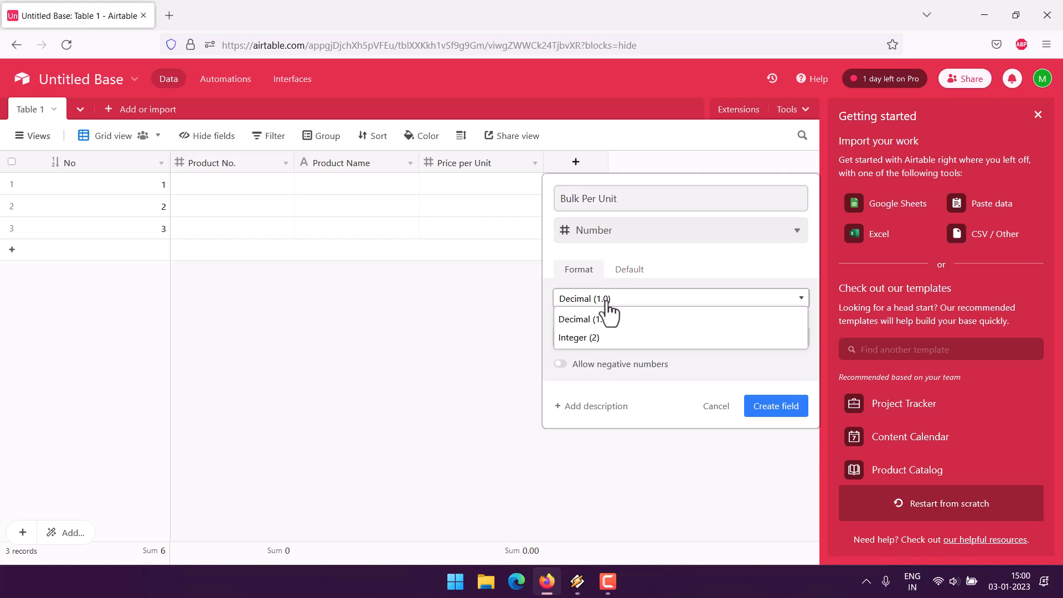
pyautogui.click(603, 313)
pyautogui.click(590, 332)
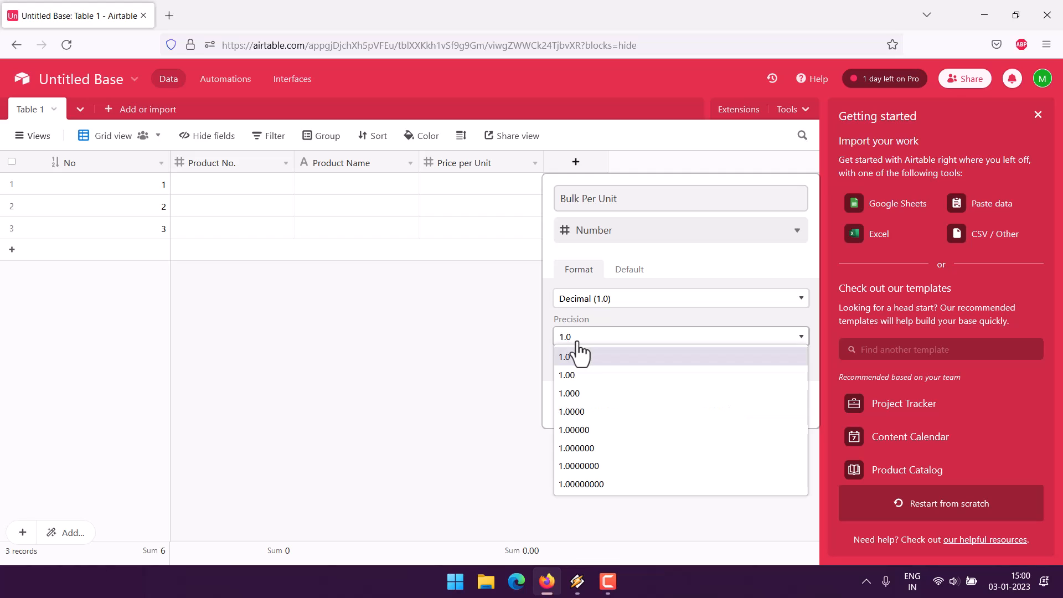
pyautogui.click(578, 377)
pyautogui.click(788, 409)
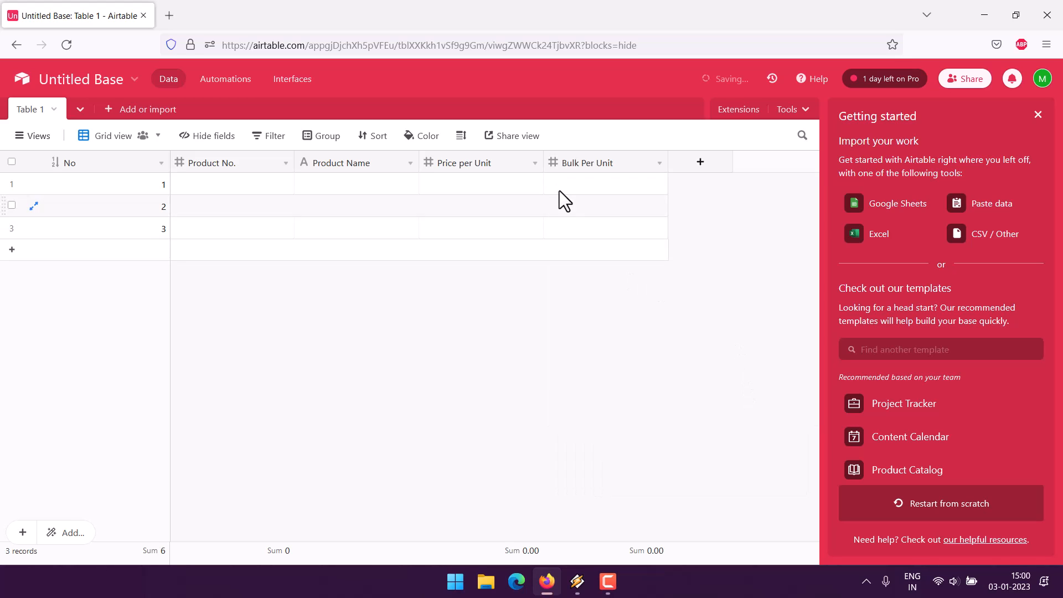
# Step: Add a single line text field named "Description"
pyautogui.click(700, 164)
pyautogui.write('De')
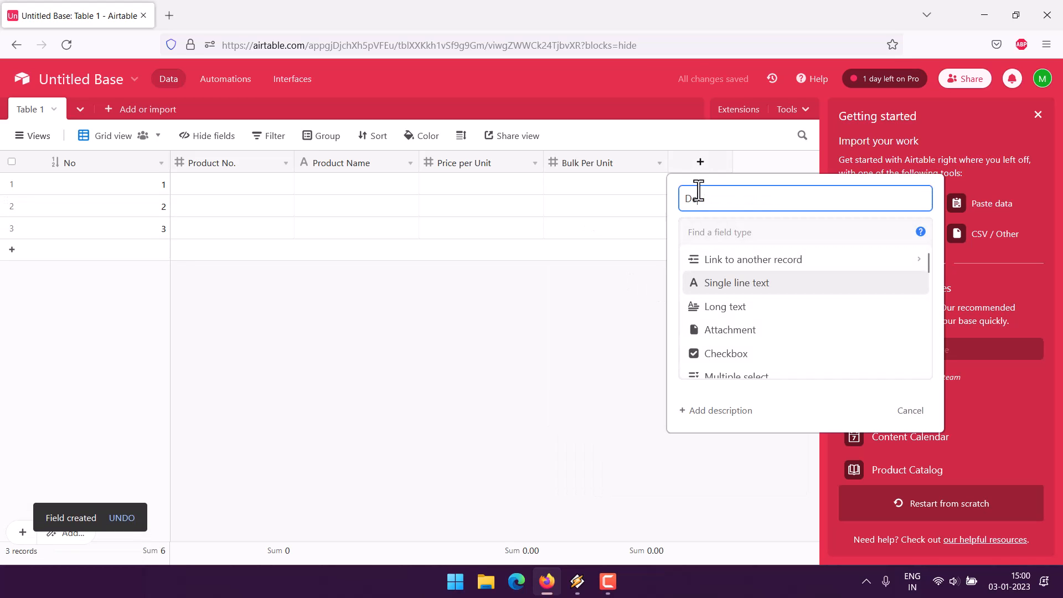
pyautogui.write('scription')
pyautogui.click(737, 287)
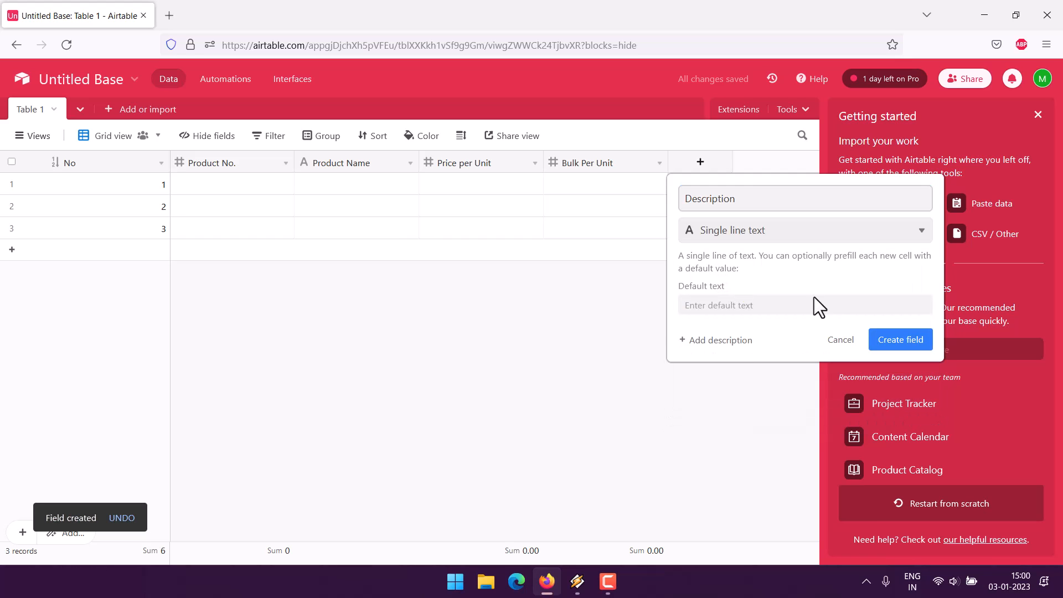
pyautogui.click(897, 340)
# Step: Enter product number 1 and product name "Room Freshner" in the first record
pyautogui.click(199, 183)
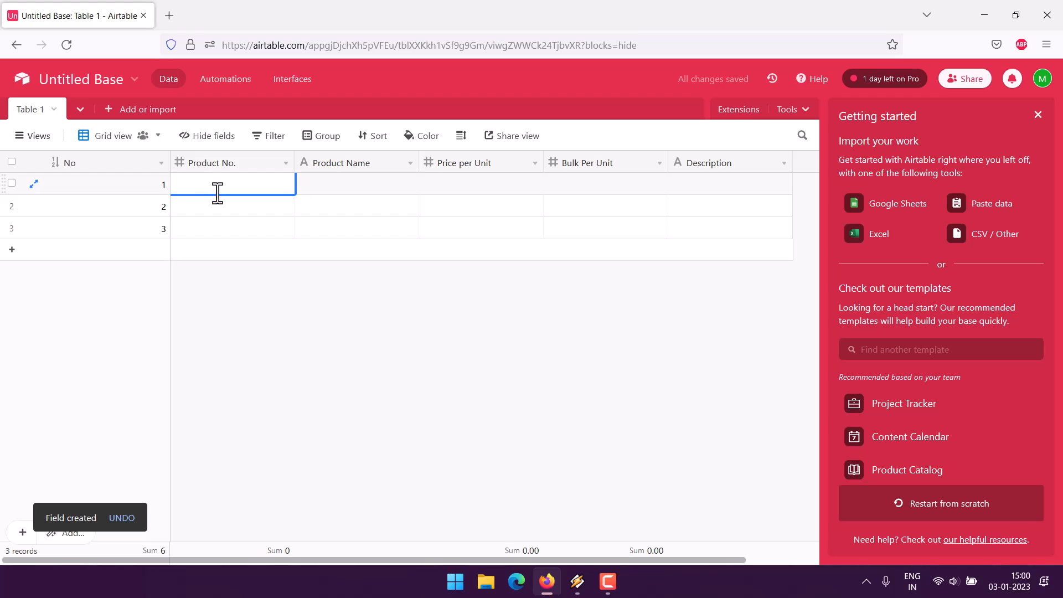
pyautogui.write('1')
pyautogui.press('Tab')
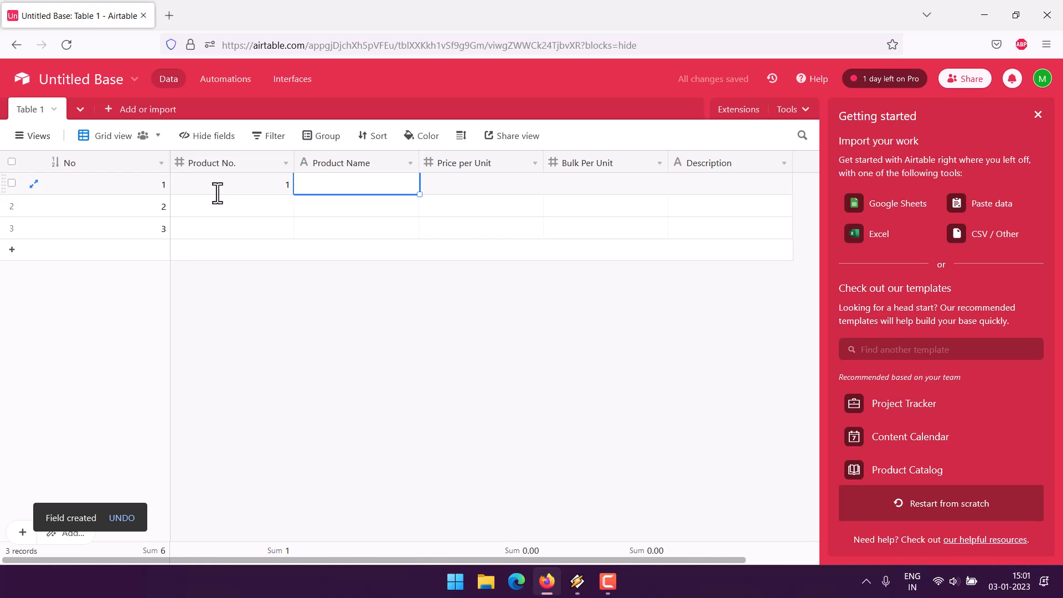
pyautogui.write('Roo')
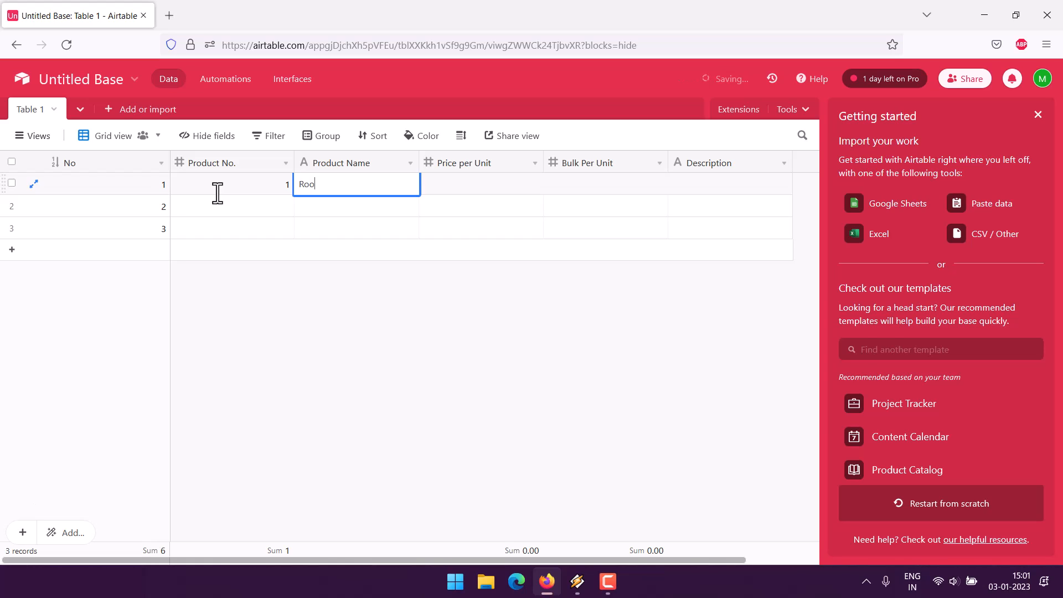
pyautogui.write('mFresh')
pyautogui.press('BackSpace')
pyautogui.press('BackSpace')
pyautogui.press('BackSpace')
pyautogui.press('BackSpace')
pyautogui.press('BackSpace')
pyautogui.write('Freshner')
pyautogui.press('Tab')
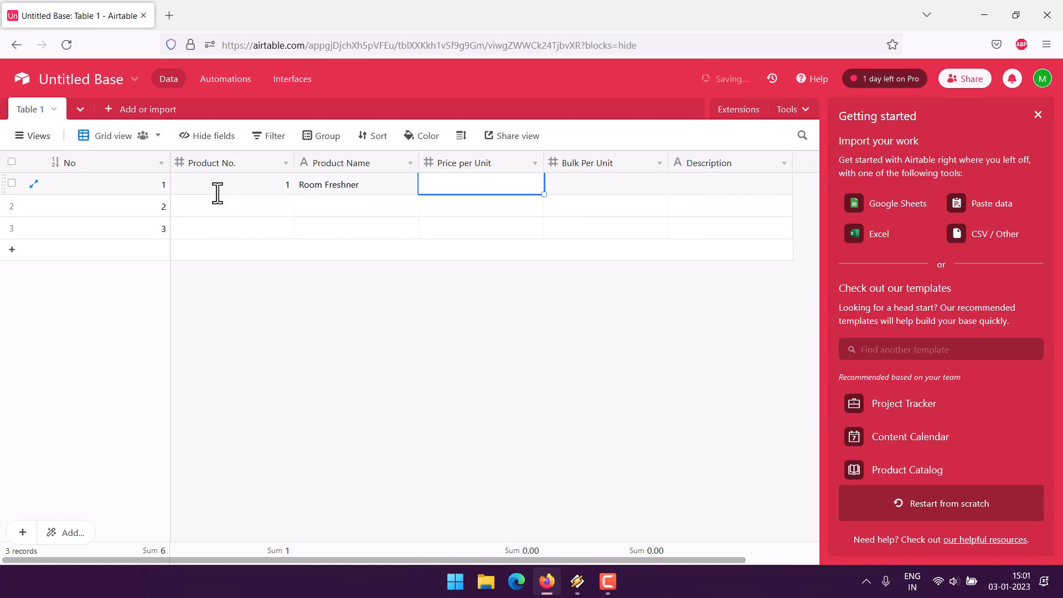
# Step: Complete the Room Freshner record with unit price 19.99, bulk price 12.99 and description "Room Freshner of X brand"
pyautogui.write('19.99')
pyautogui.press('Tab')
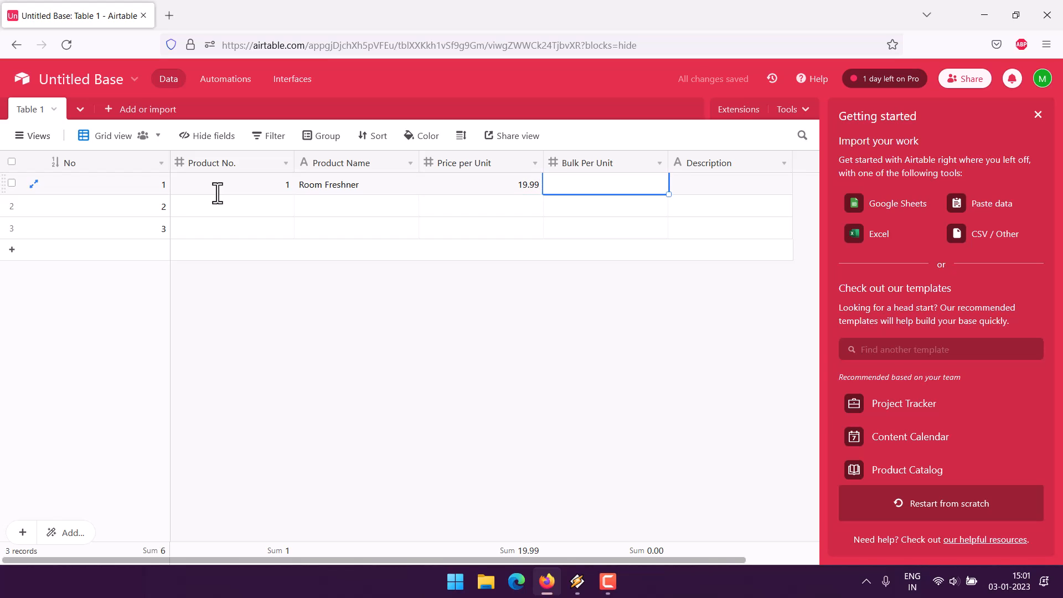
pyautogui.write('12.99')
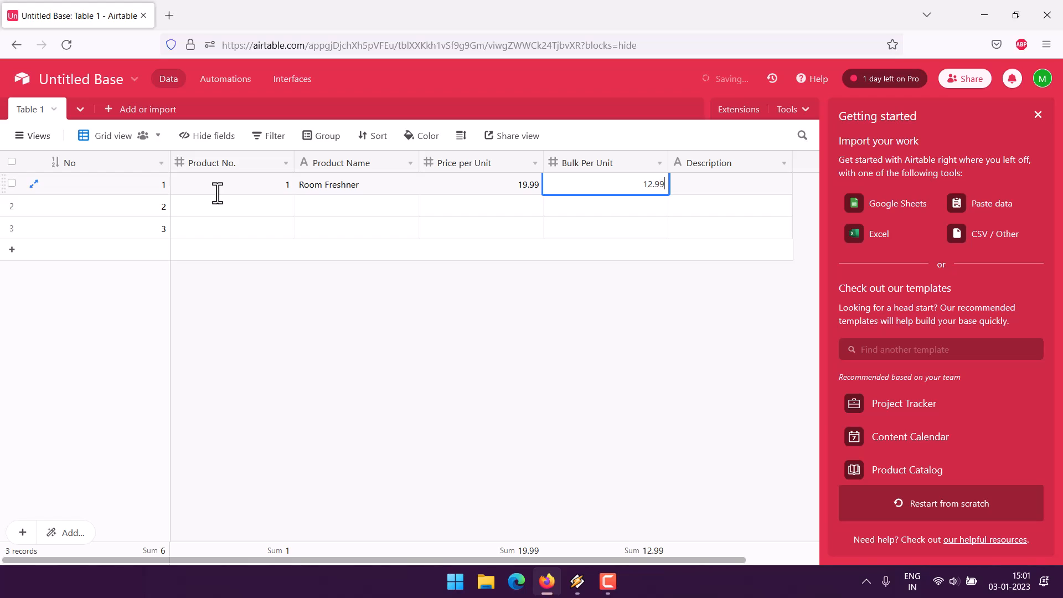
pyautogui.press('Tab')
pyautogui.write('Ro')
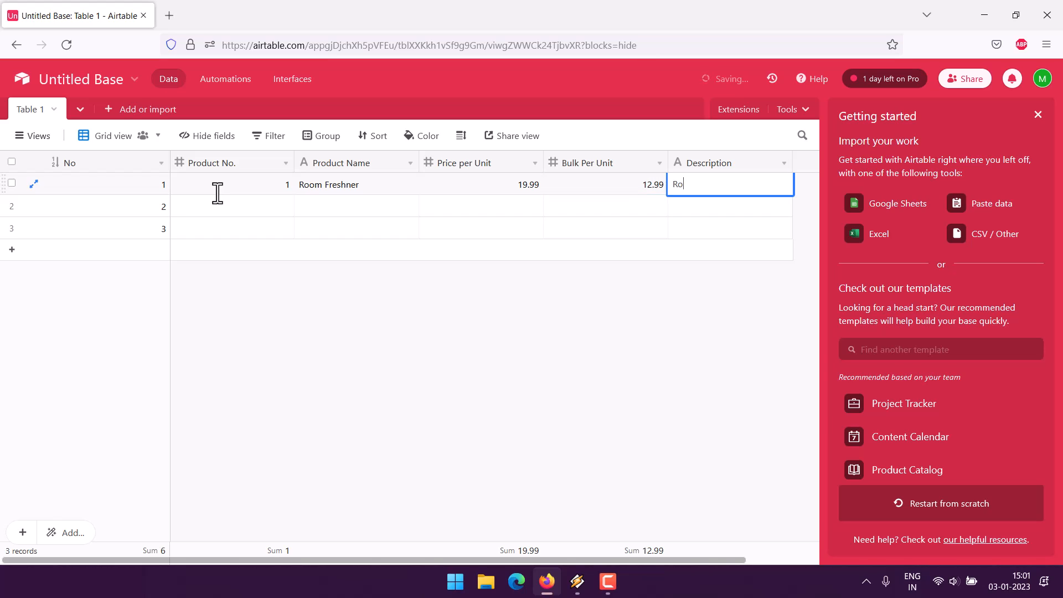
pyautogui.write('om Fre')
pyautogui.press('BackSpace')
pyautogui.press('BackSpace')
pyautogui.press('BackSpace')
pyautogui.press('BackSpace')
pyautogui.write('m Freshner of X brand')
# Step: Enter product number 2 and product name "Kitchen Scrub" in the second record
pyautogui.doubleClick(243, 204)
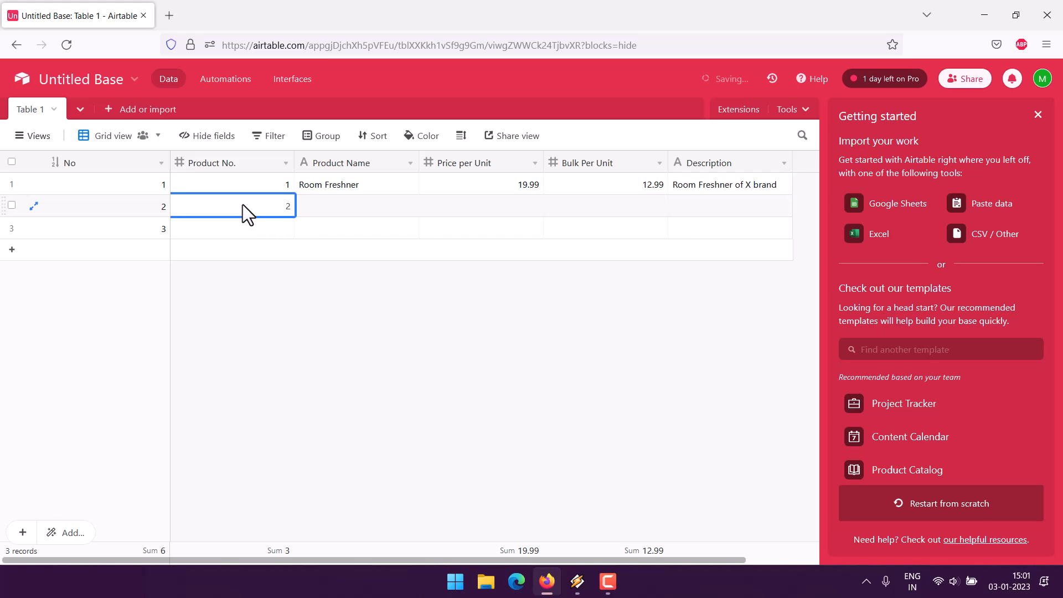
pyautogui.press('Tab')
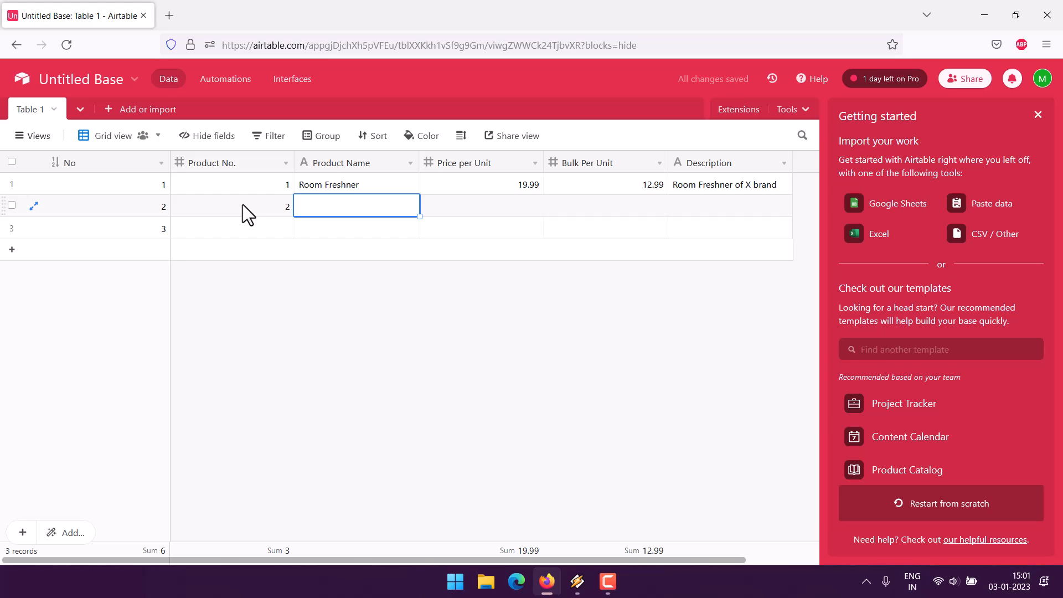
pyautogui.write('Kitchen')
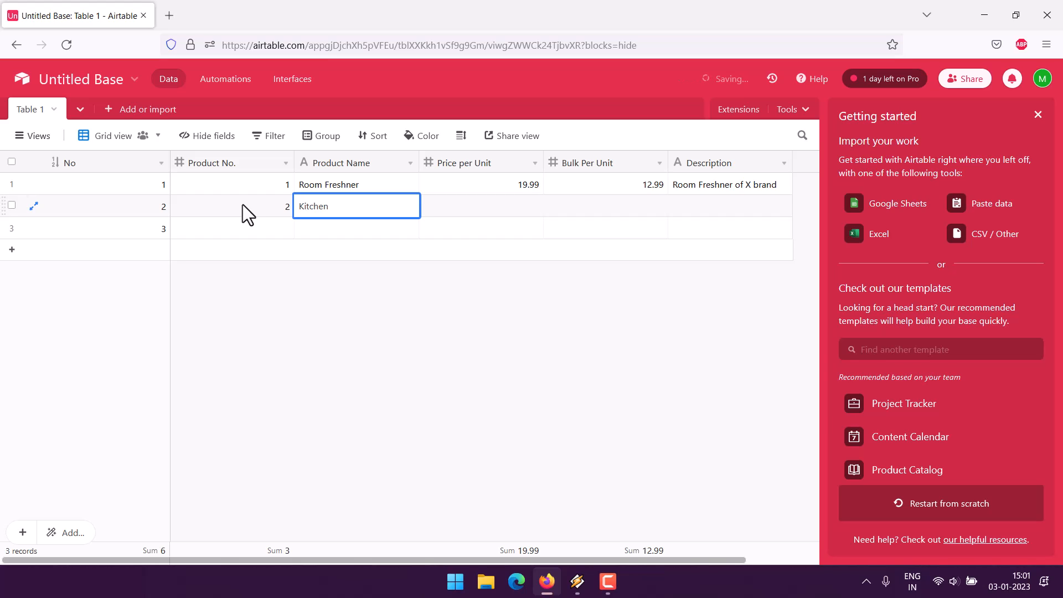
pyautogui.write(' Scrub')
pyautogui.press('Tab')
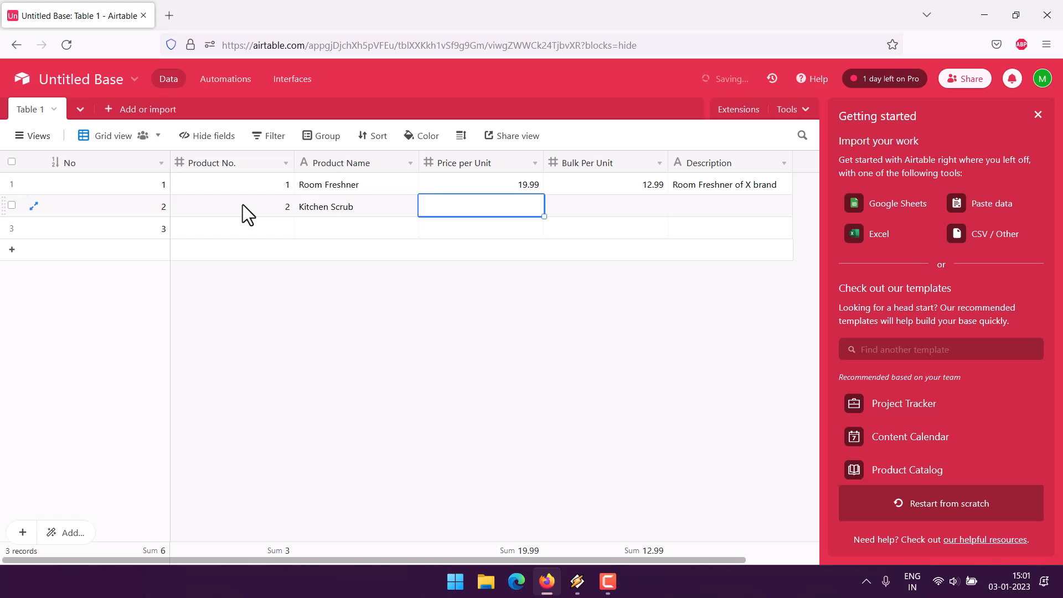
# Step: Complete the Kitchen Scrub record with unit price 9.99, bulk price 4.99 and description "Scrubber of Y company"
pyautogui.write('9.99')
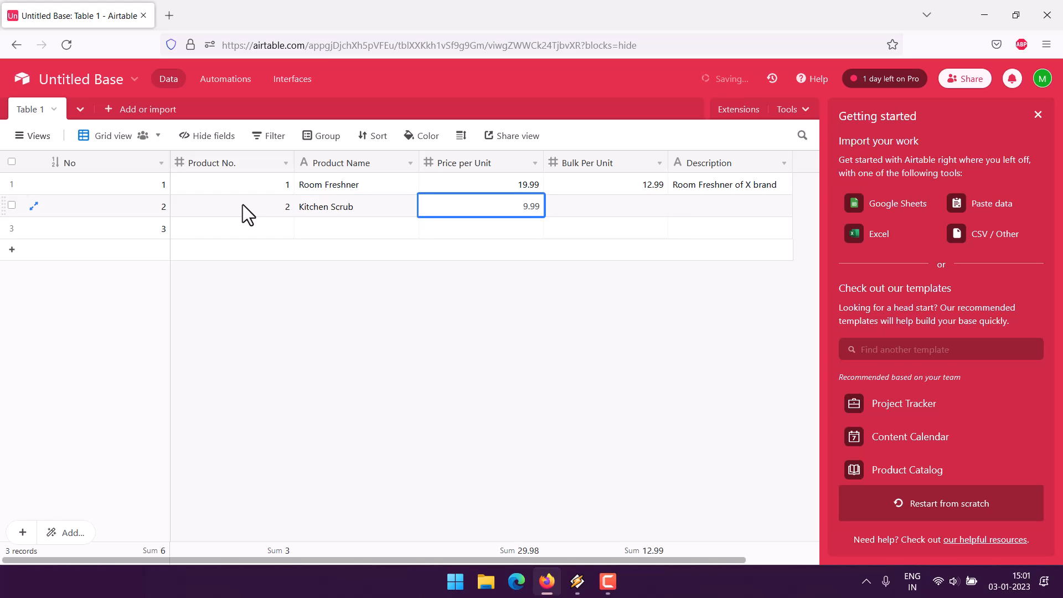
pyautogui.press('Tab')
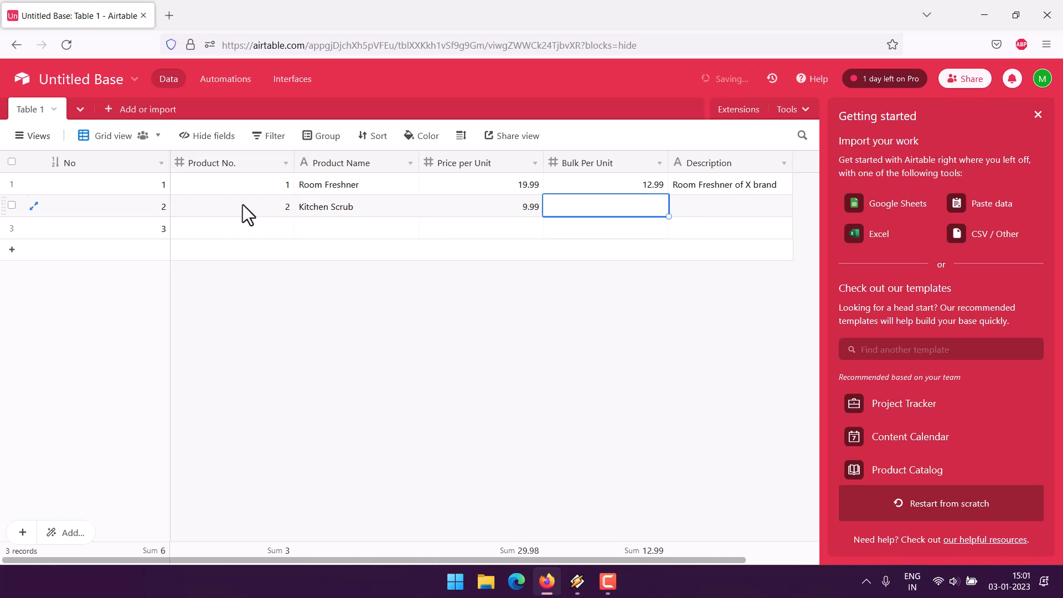
pyautogui.write('4.99')
pyautogui.press('Tab')
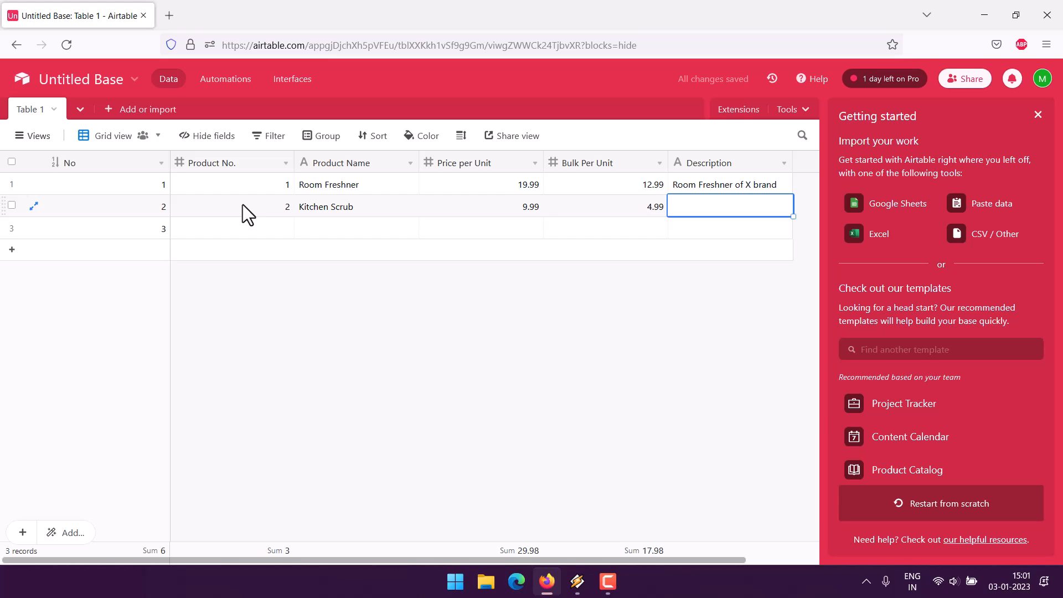
pyautogui.write('Scrubber f')
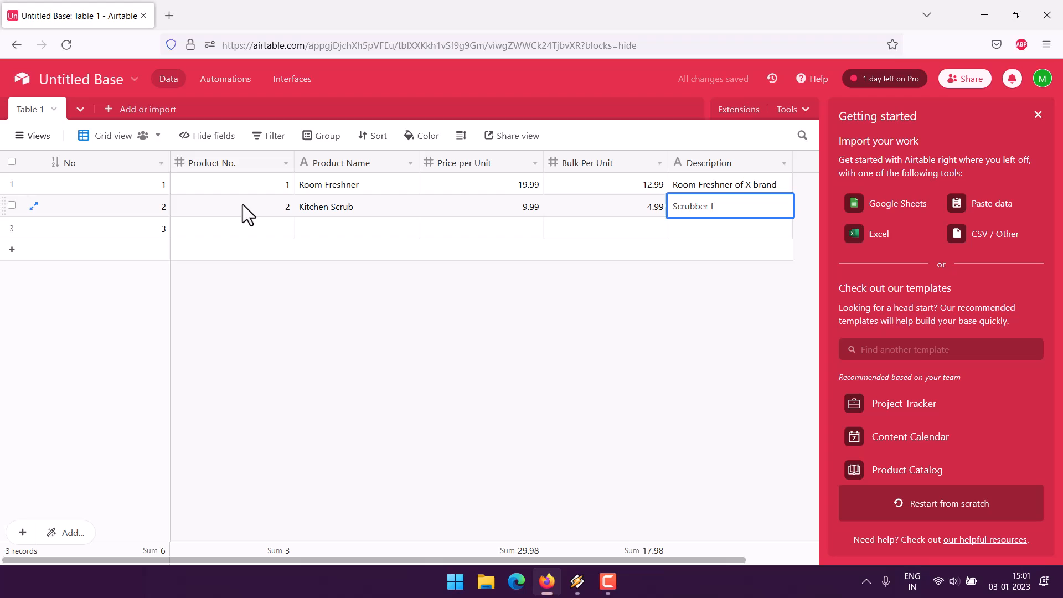
pyautogui.press('BackSpace')
pyautogui.write('of Y company')
# Step: Enter product number 3 and product name "Soap" in the third record
pyautogui.click(214, 221)
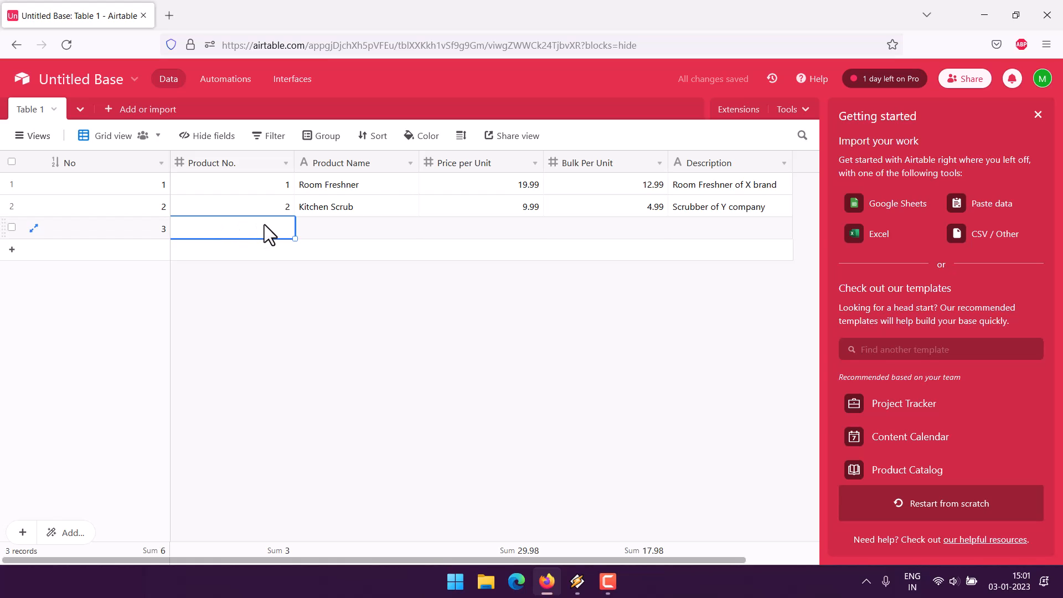
pyautogui.write('3')
pyautogui.click(331, 226)
pyautogui.click(334, 227)
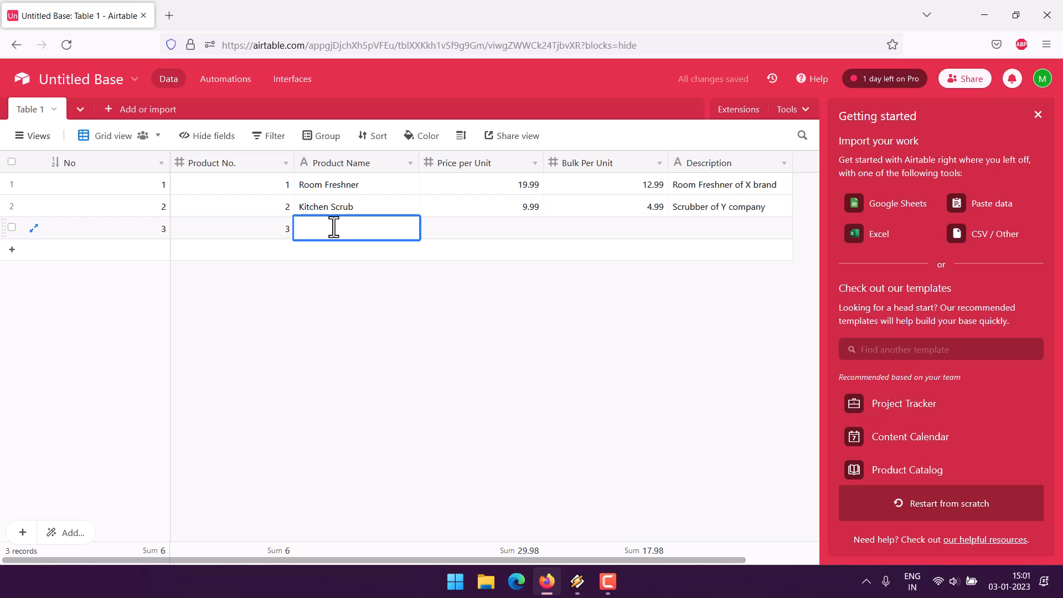
pyautogui.write('Soap')
pyautogui.press('Tab')
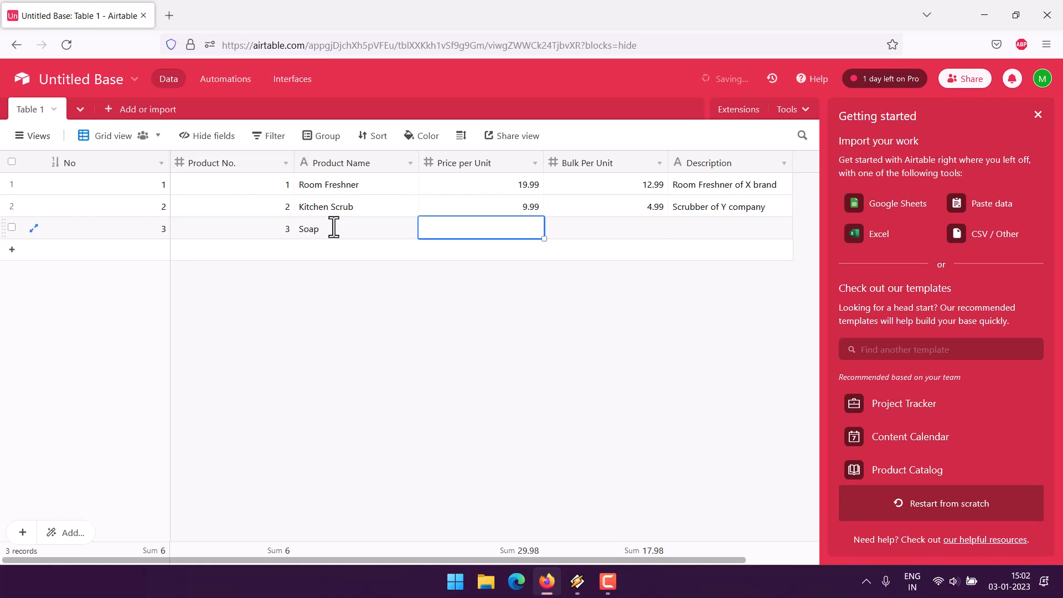
# Step: Complete the Soap record with unit price 4.99, bulk price 1.99 and description "soap of XYZ"
pyautogui.write('4.99')
pyautogui.press('Tab')
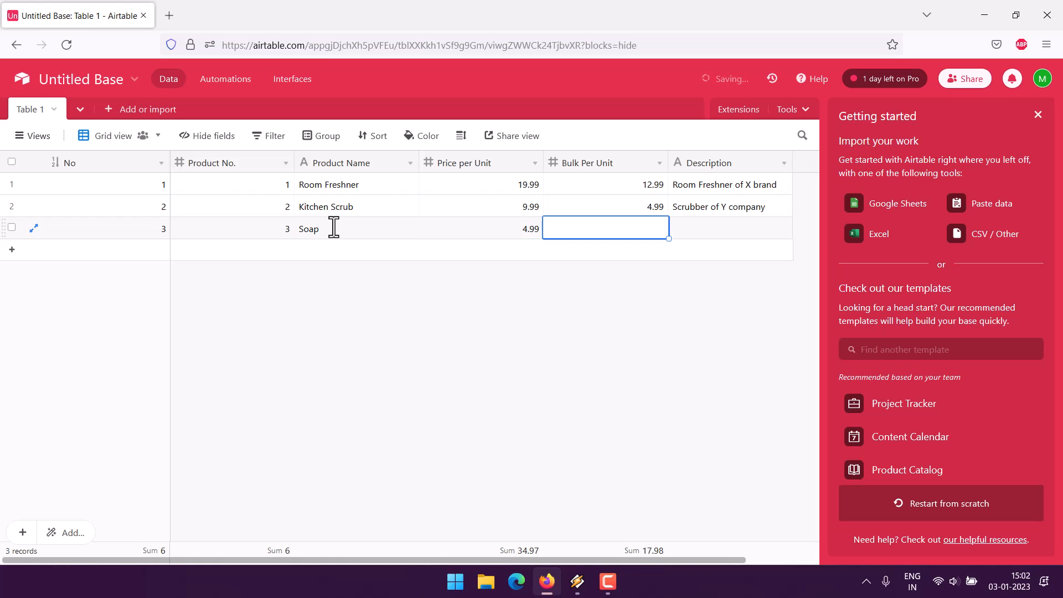
pyautogui.write('1.99')
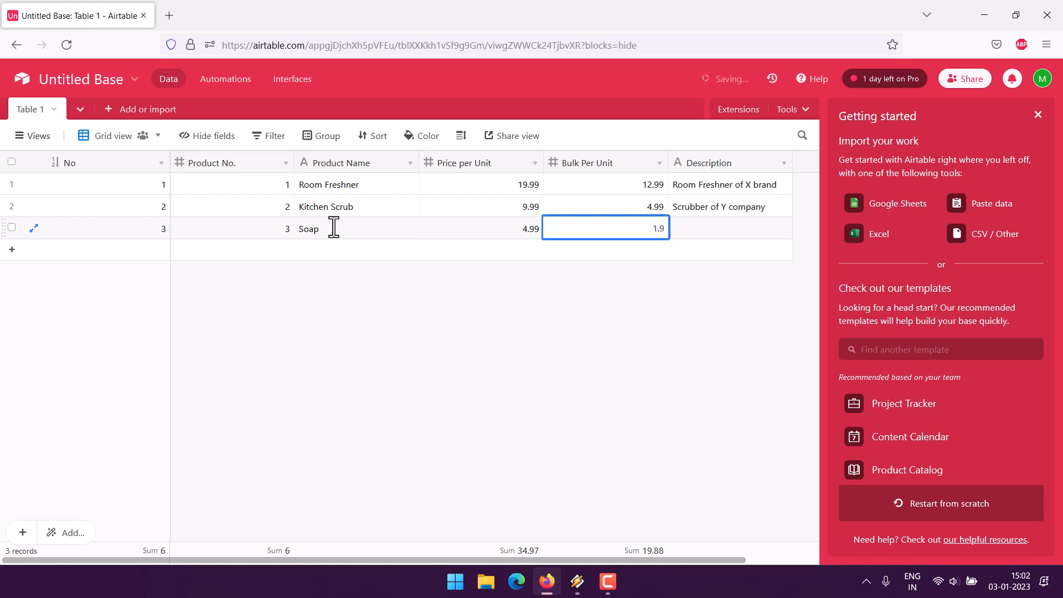
pyautogui.press('Tab')
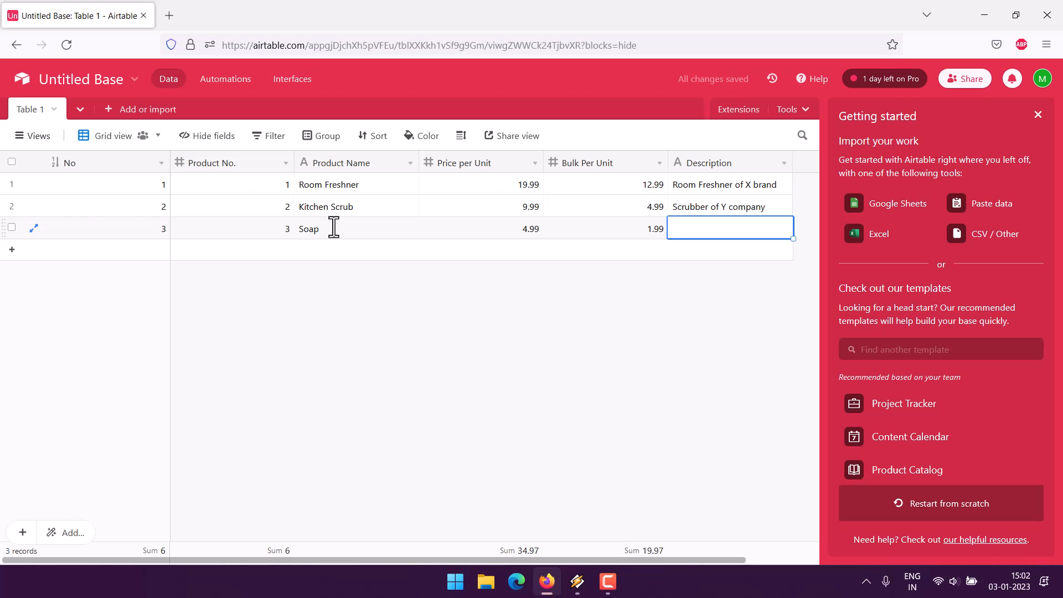
pyautogui.write('soap of')
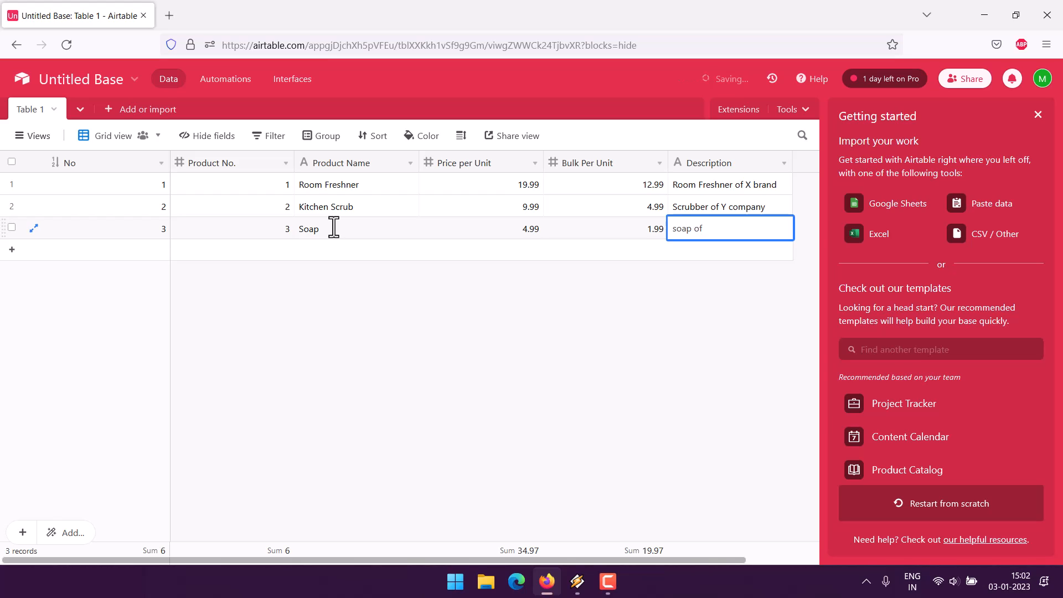
pyautogui.write(' XYZ')
pyautogui.click(361, 284)
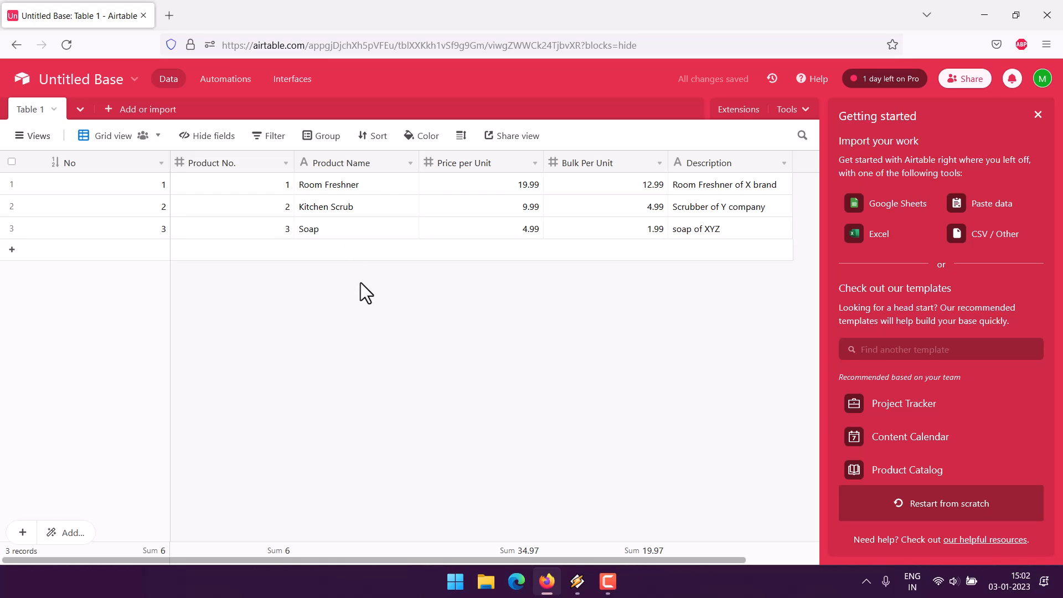
# Step: Rename the base as "Product Price List Tracker"
pyautogui.click(132, 79)
pyautogui.write('Pr')
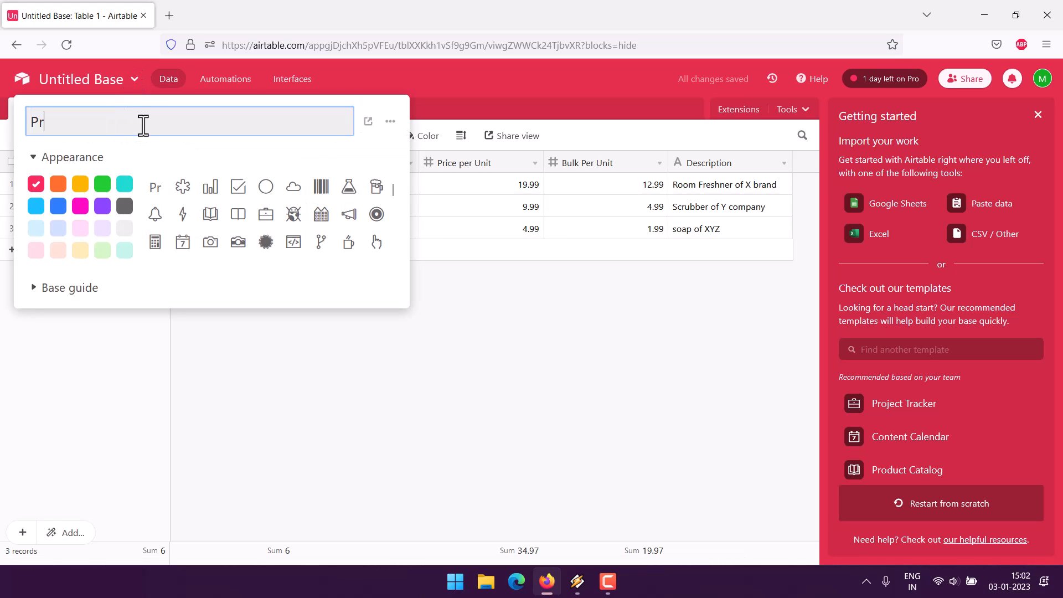
pyautogui.write('oduct Price L')
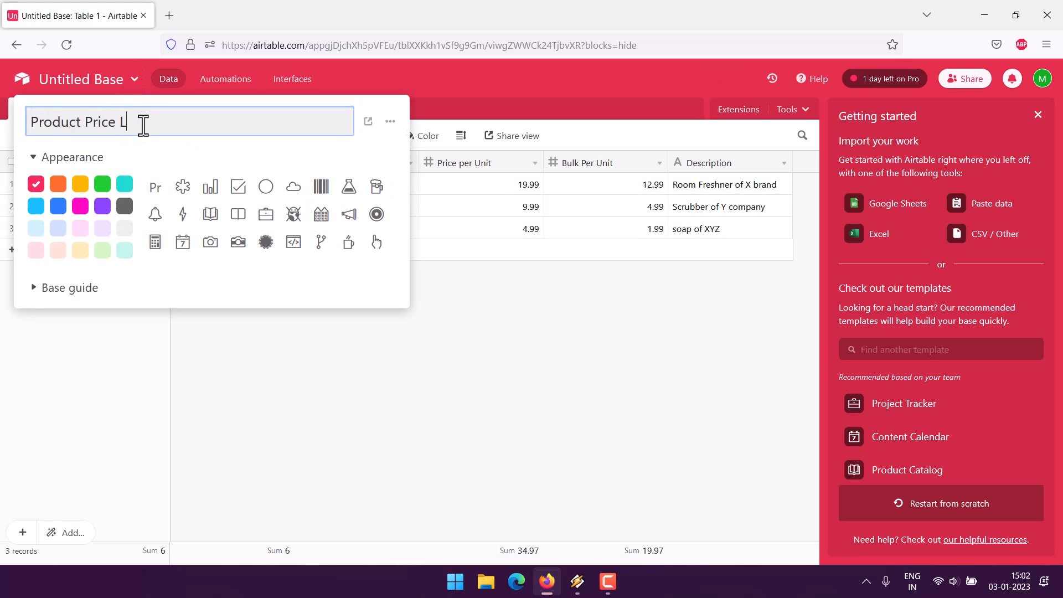
pyautogui.write('ist Tracker')
pyautogui.click(211, 332)
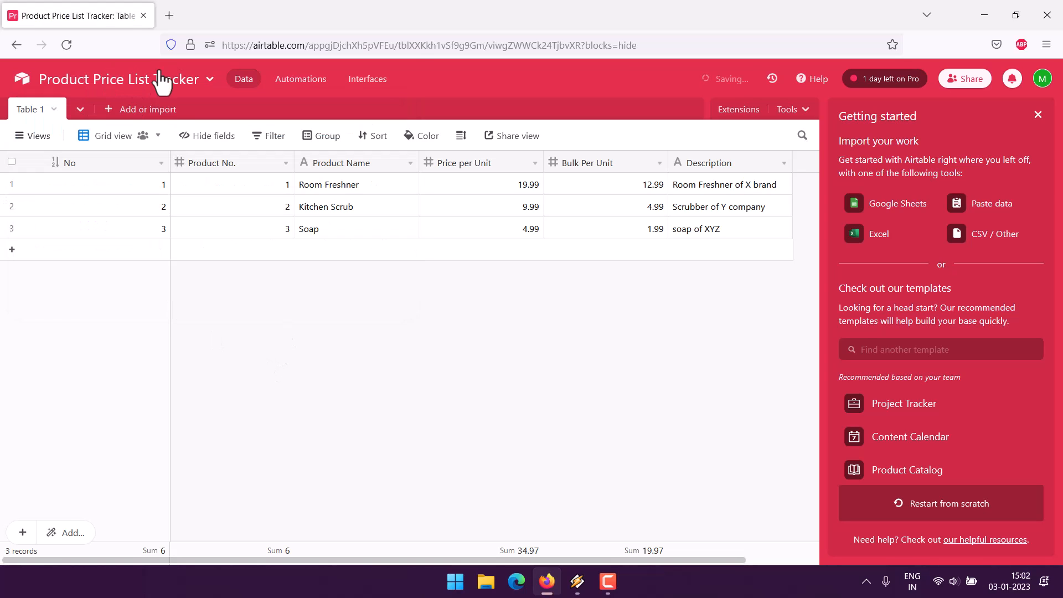
pyautogui.click(54, 111)
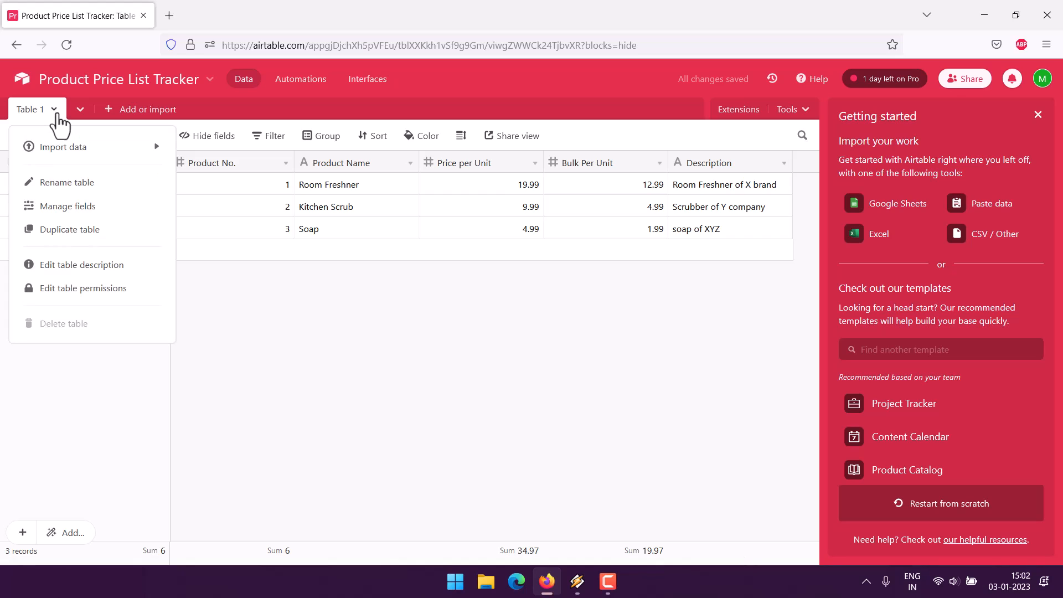
pyautogui.click(337, 330)
# Step: Create a personal form view named "Product Price List Tracker" and look through its fields
pyautogui.click(31, 137)
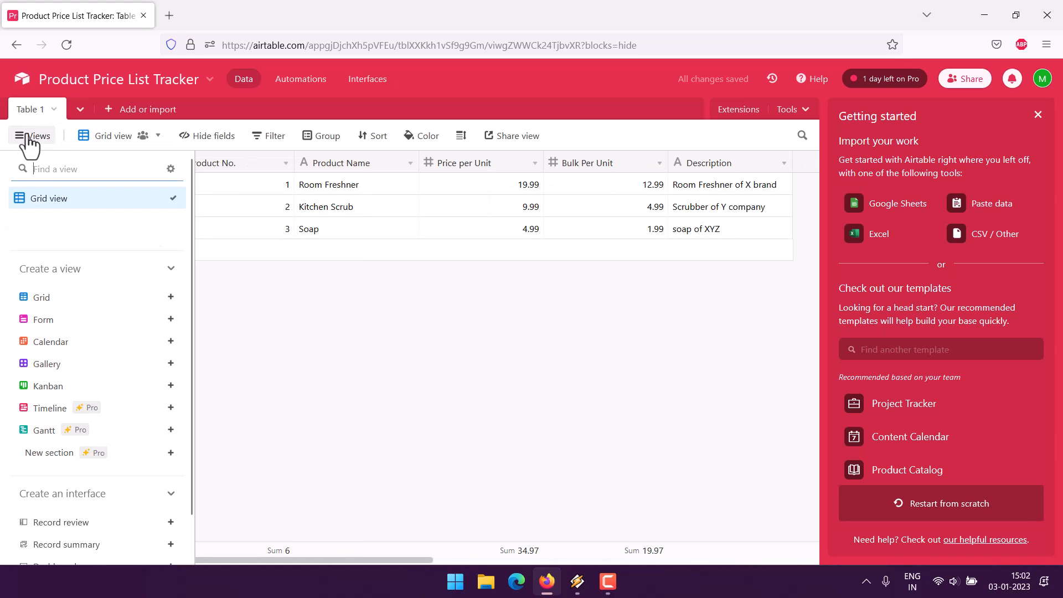
pyautogui.click(43, 321)
pyautogui.click(273, 339)
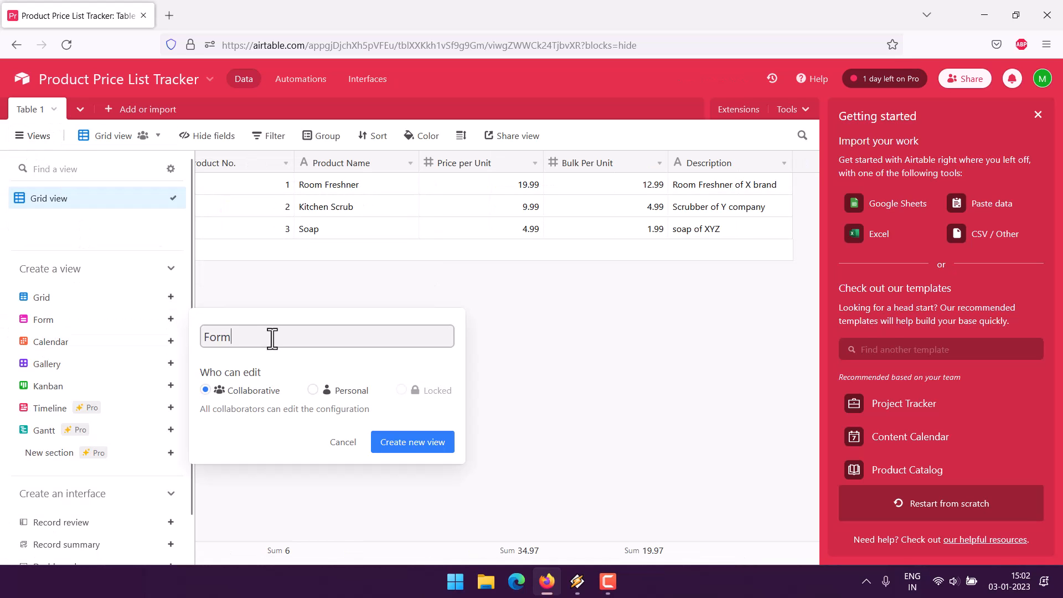
pyautogui.doubleClick(274, 340)
pyautogui.write('Product Price List Tracker')
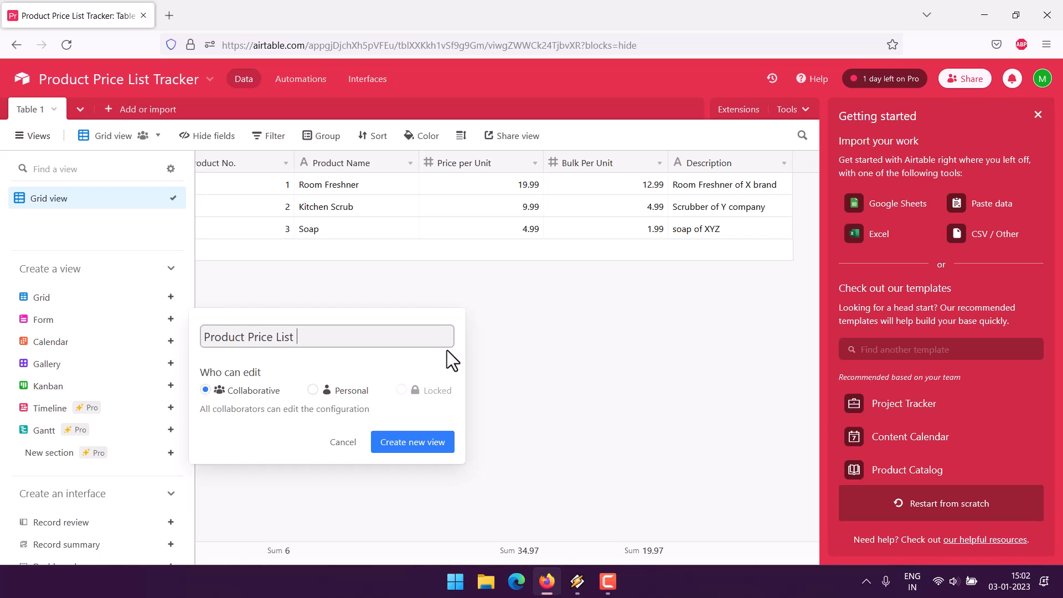
pyautogui.click(314, 391)
pyautogui.click(416, 443)
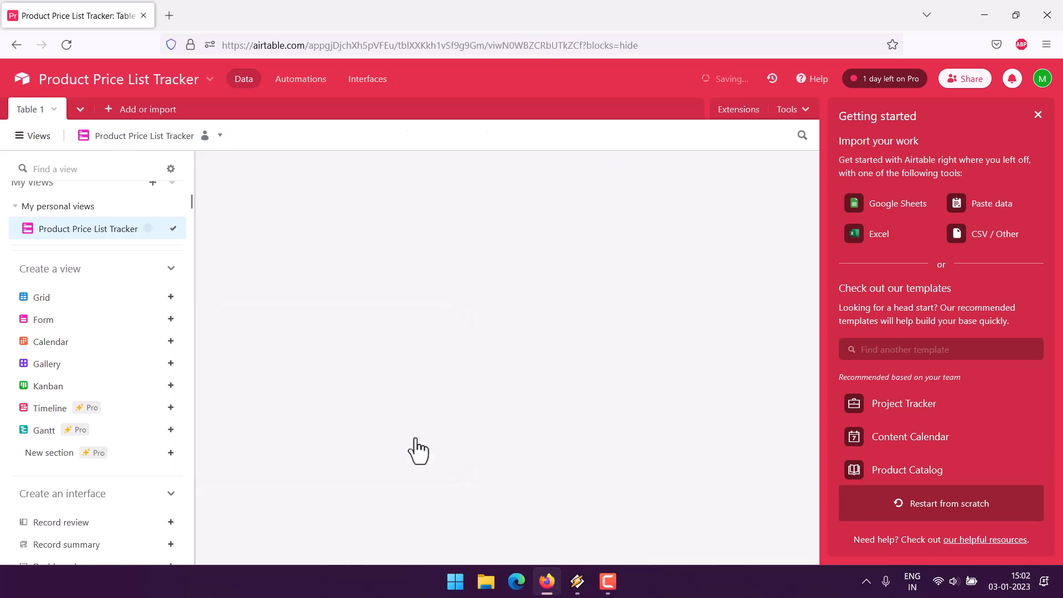
pyautogui.scroll(-9, 284, 378)
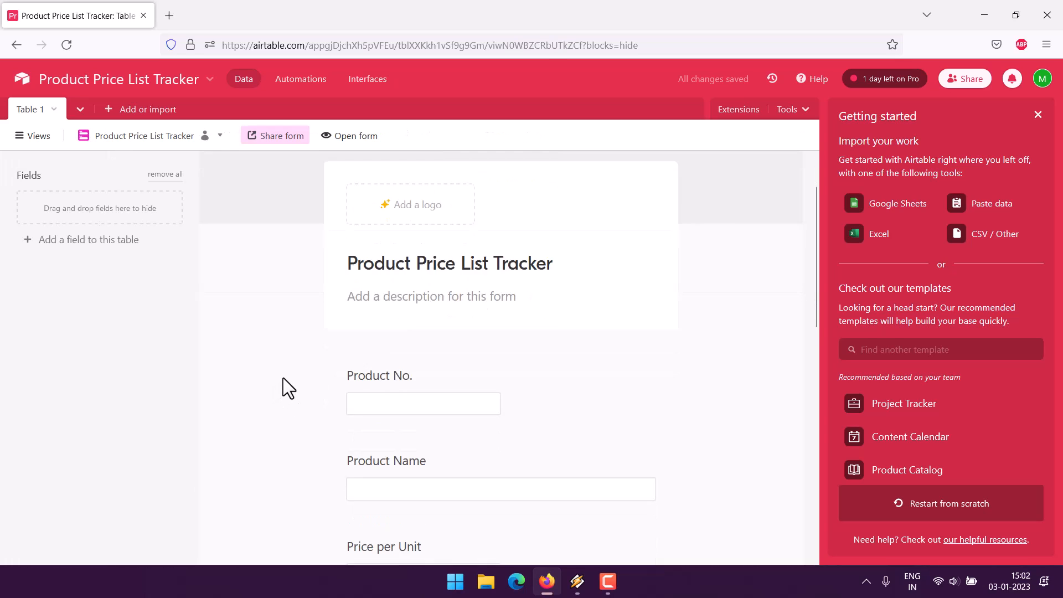
pyautogui.scroll(6, 284, 374)
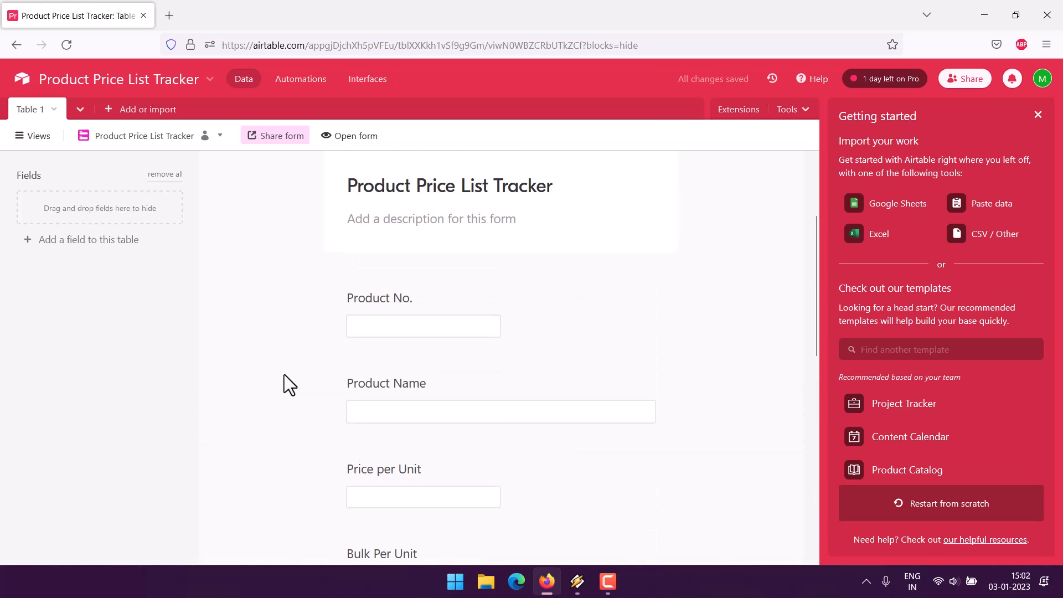
# Step: Open the live form and enter product number 4 and product name "Tissue Paper"
pyautogui.click(350, 136)
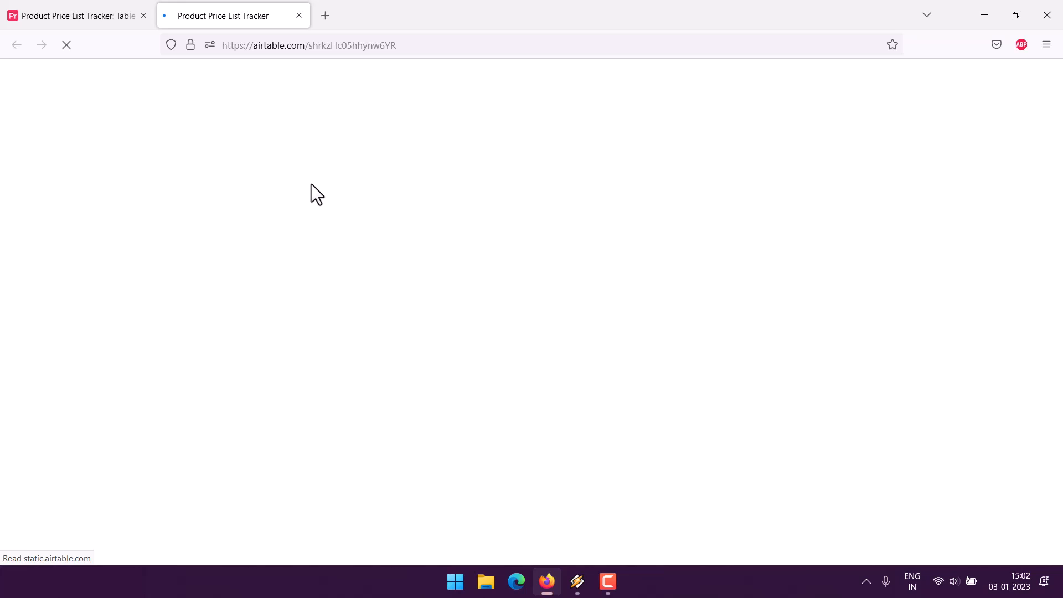
pyautogui.click(388, 212)
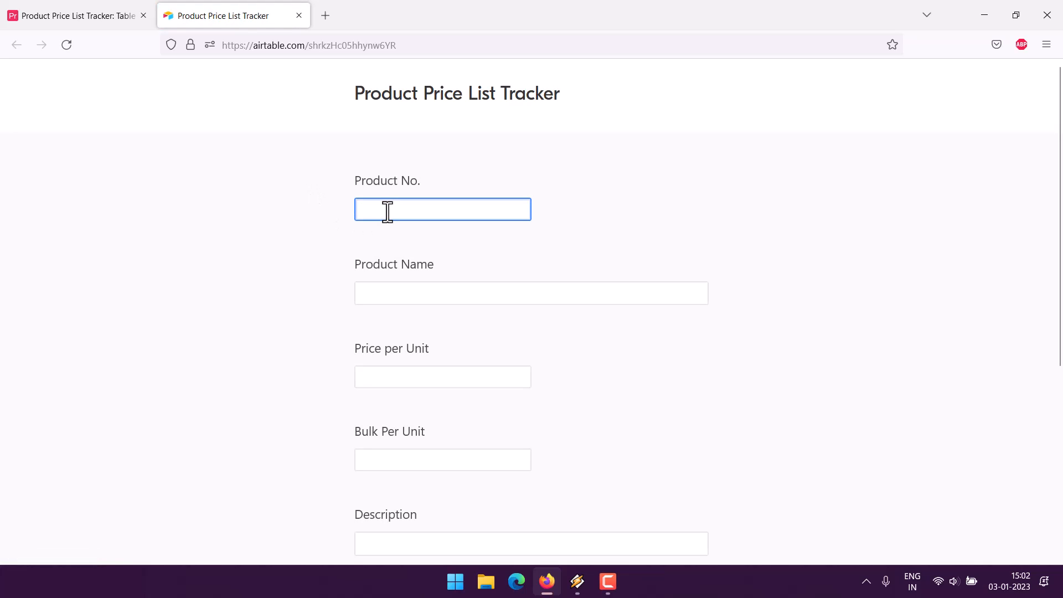
pyautogui.write('004')
pyautogui.press('Tab')
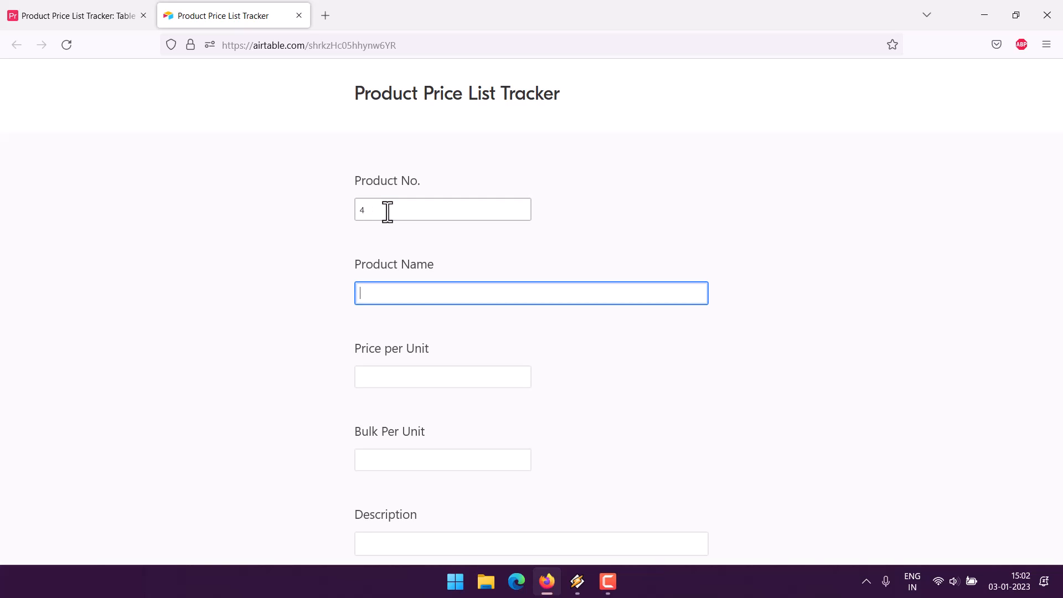
pyautogui.write('Tissue Paper')
pyautogui.press('Tab')
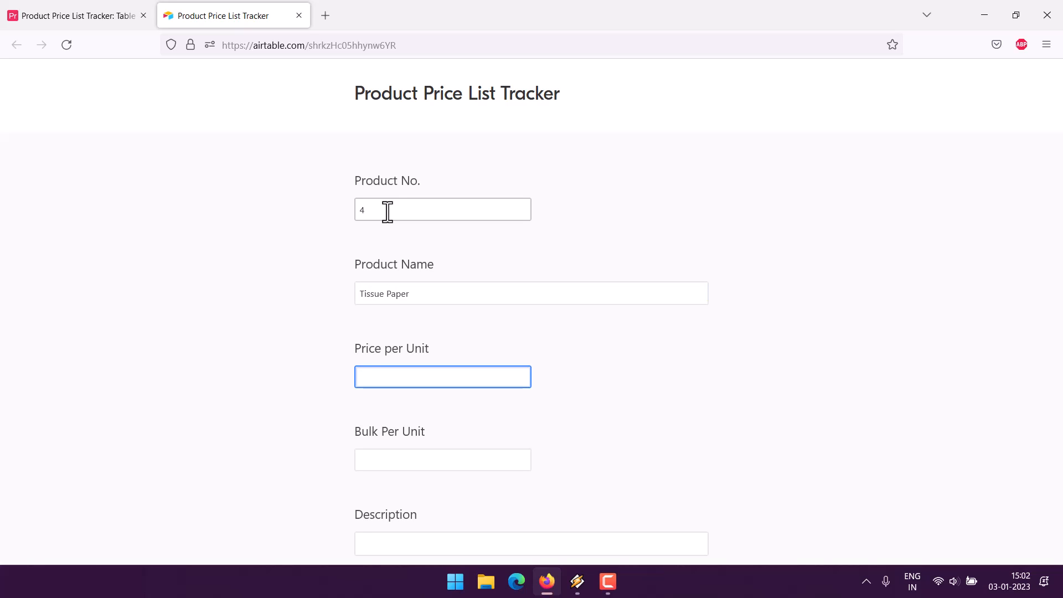
# Step: Fill in price per unit 9.99, bulk price 3.99 and description "Tissue Paper of Y brand", and submit the form
pyautogui.write('9.99')
pyautogui.press('Tab')
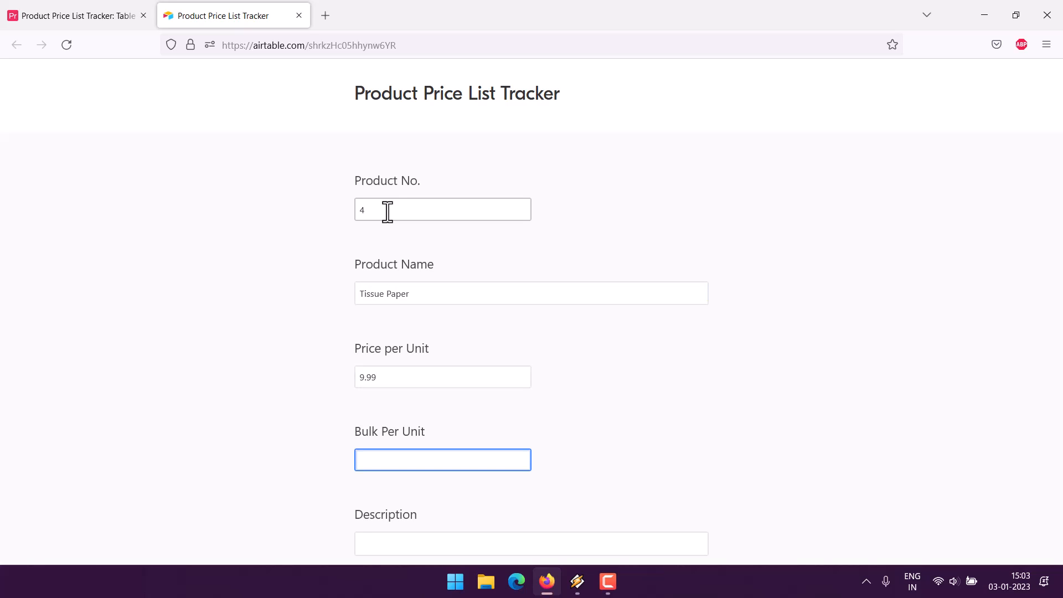
pyautogui.write('3.99')
pyautogui.press('Tab')
pyautogui.write('Tissue')
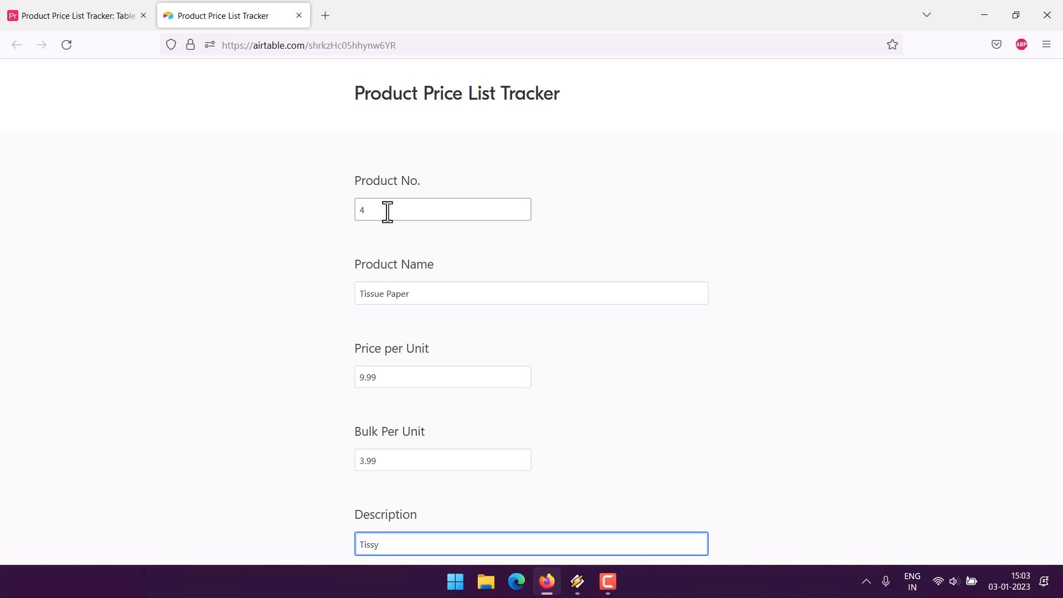
pyautogui.write(' Paper of Y brand')
pyautogui.scroll(-5, 363, 307)
pyautogui.click(384, 366)
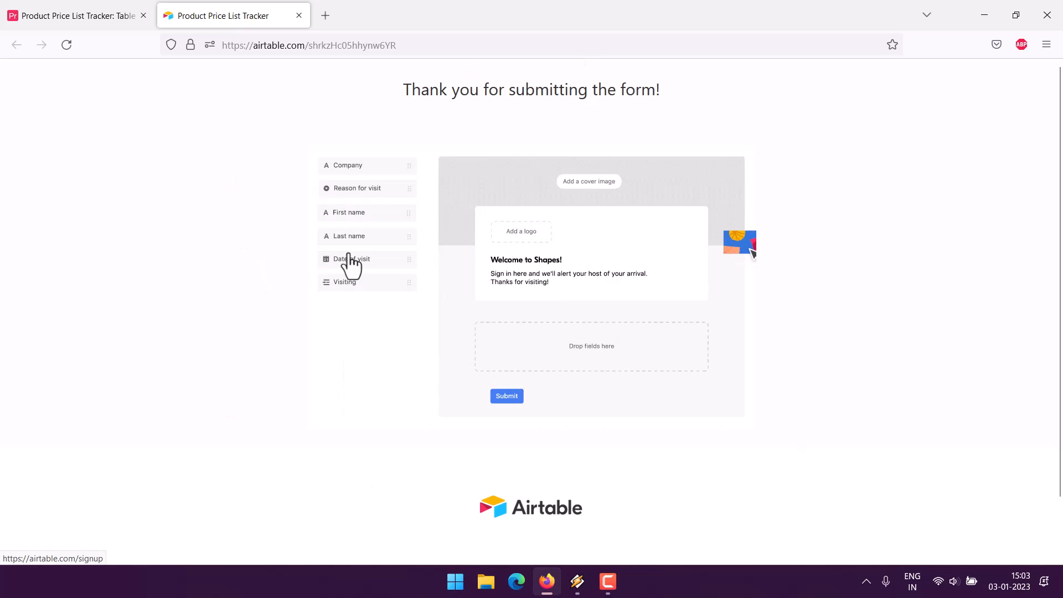
# Step: Close the submitted form page and switch the table to the collaborative Grid view
pyautogui.click(299, 16)
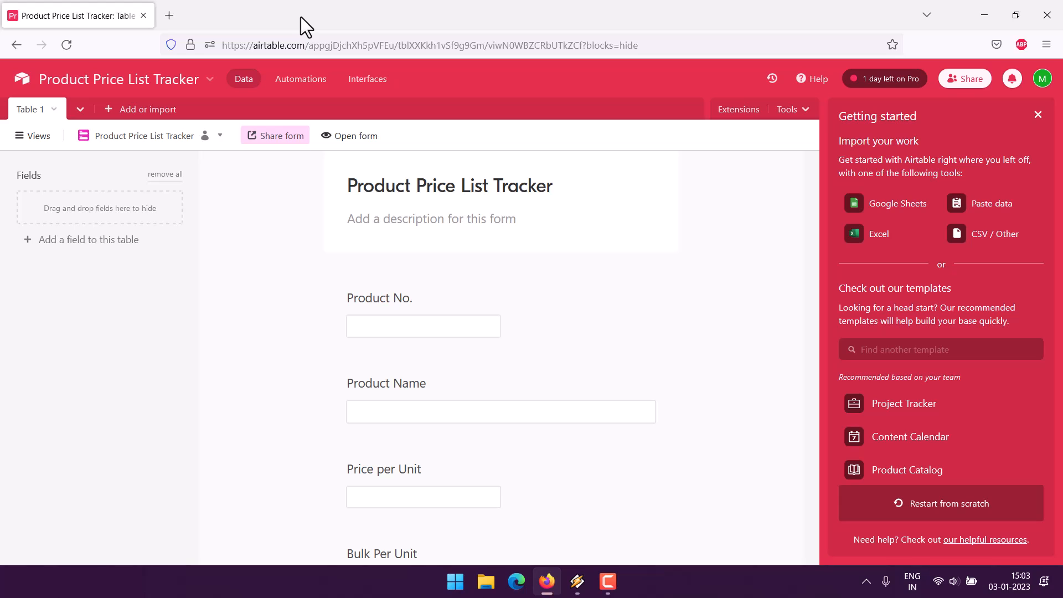
pyautogui.click(25, 138)
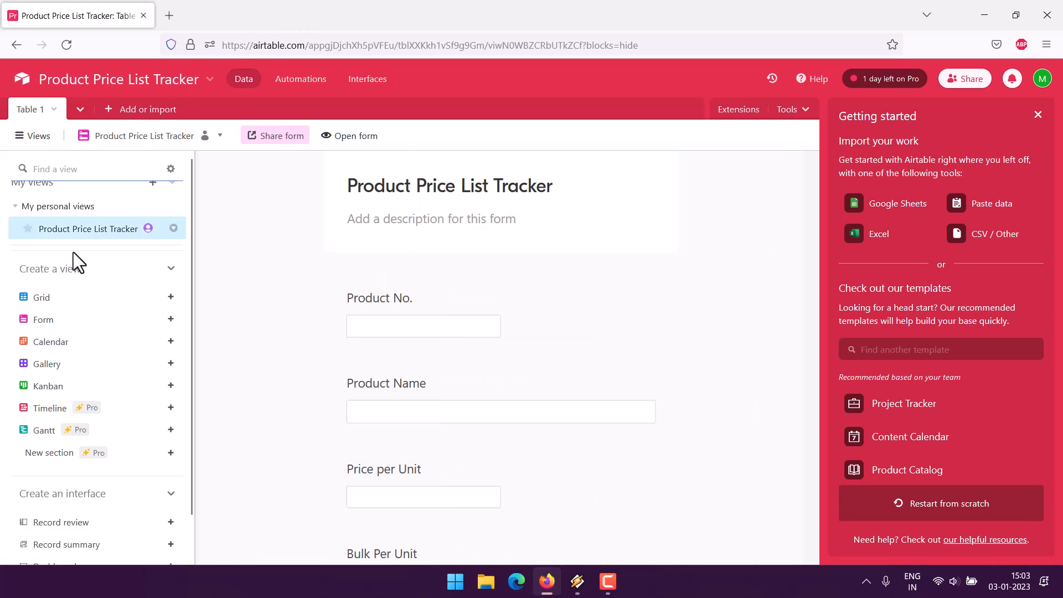
pyautogui.click(50, 252)
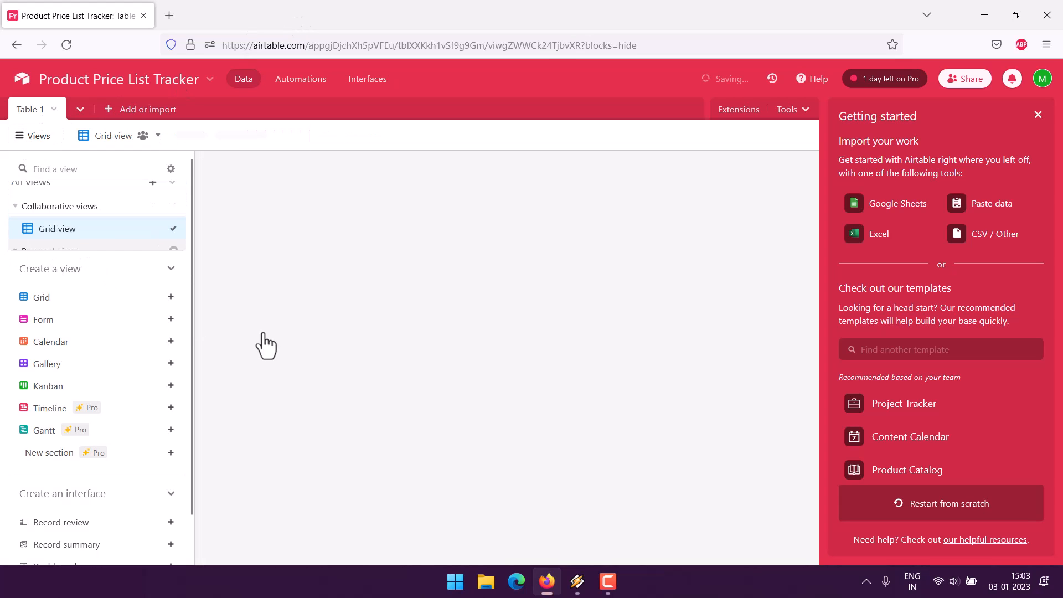